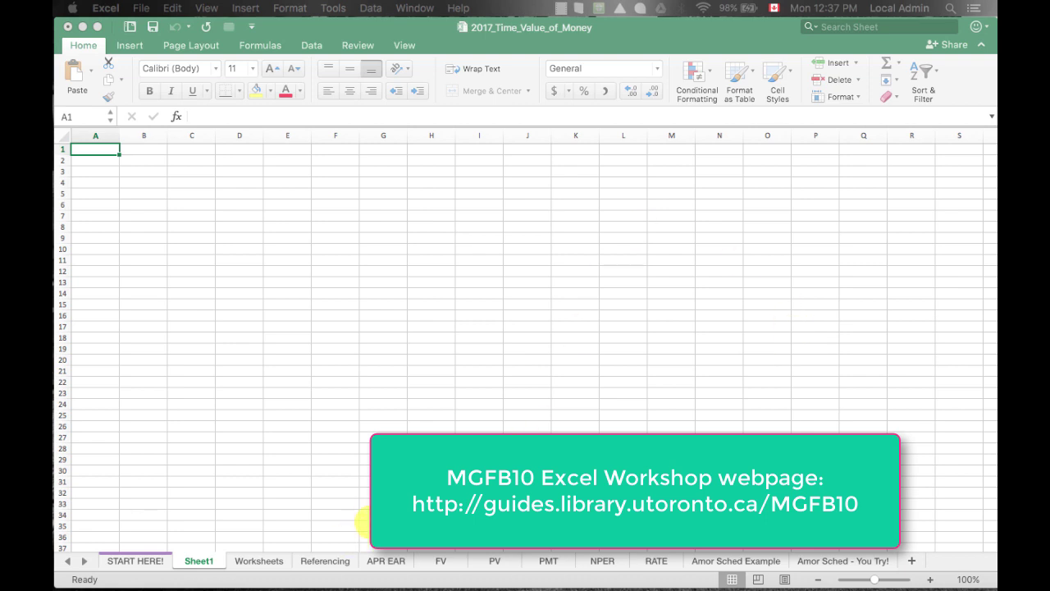
# - Switch to Chrome and open the MGFB10 guide's Home page to review the workshop's learning outcomes
pyautogui.press('super+Tab')
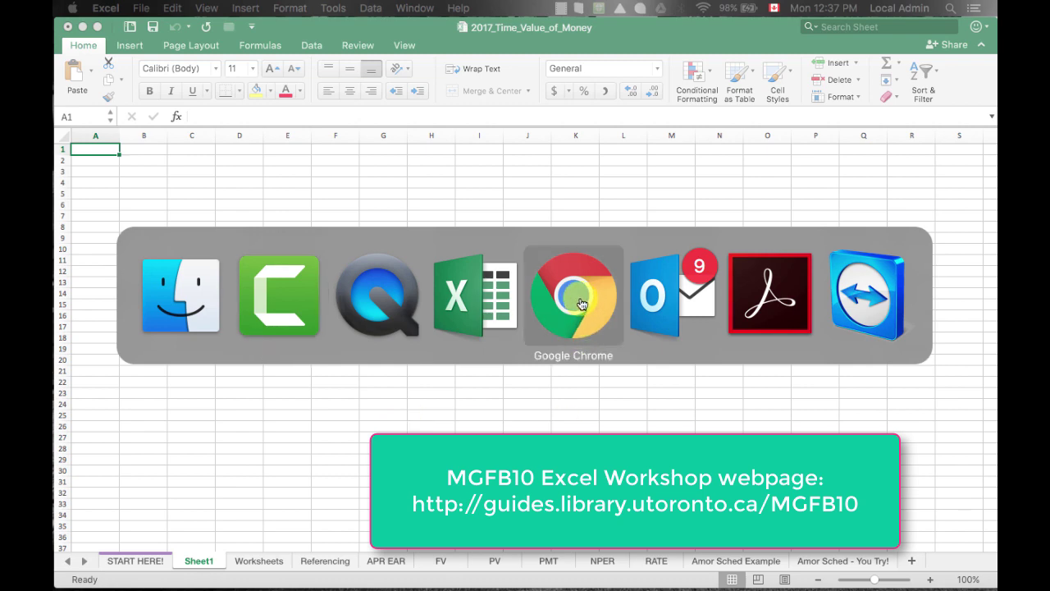
pyautogui.click(578, 302)
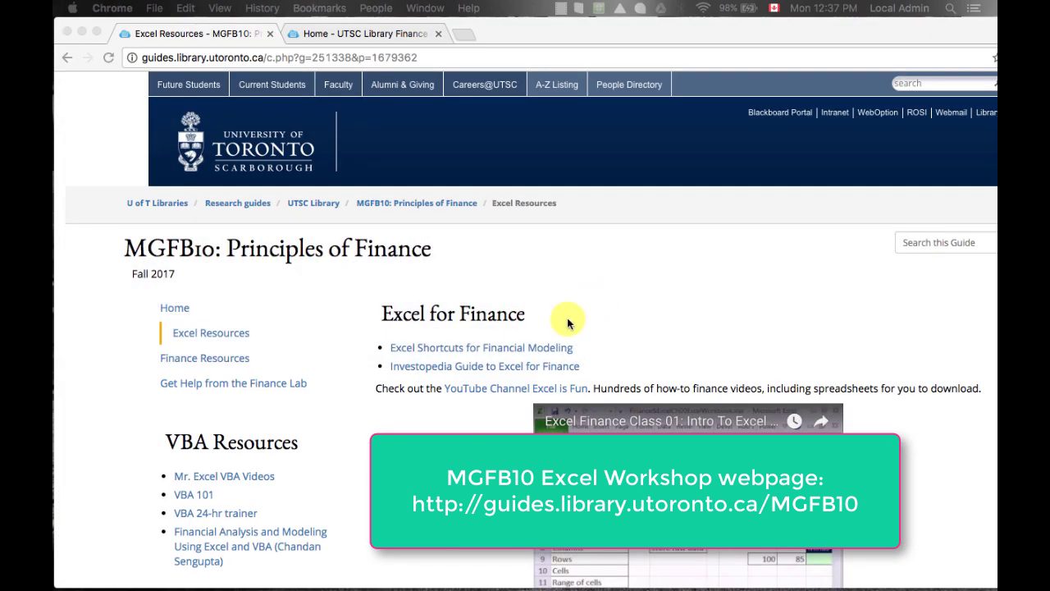
pyautogui.scroll(-1, 307, 402)
pyautogui.scroll(-2, 308, 402)
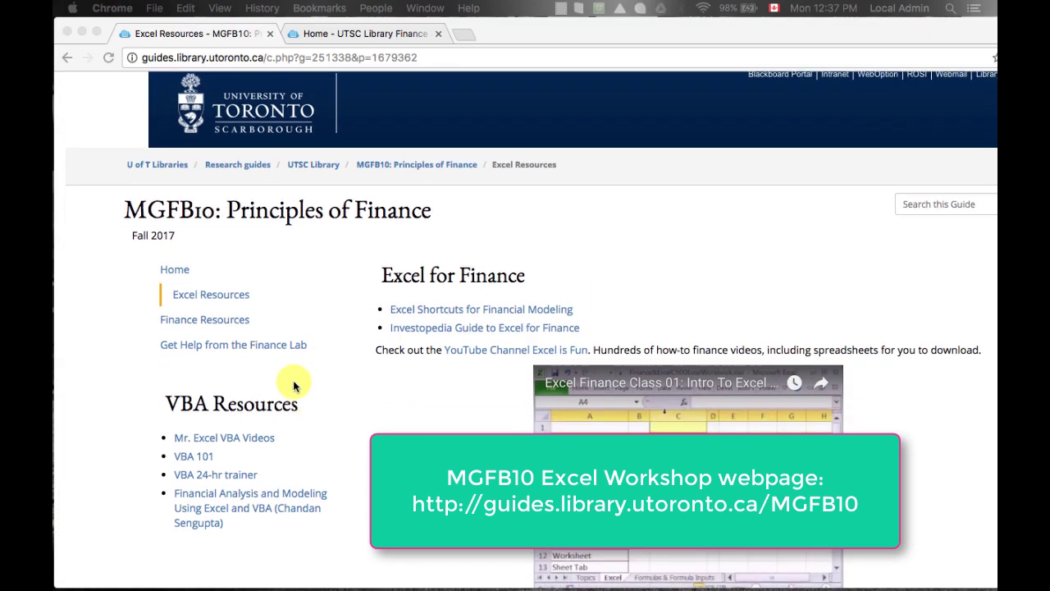
pyautogui.click(172, 271)
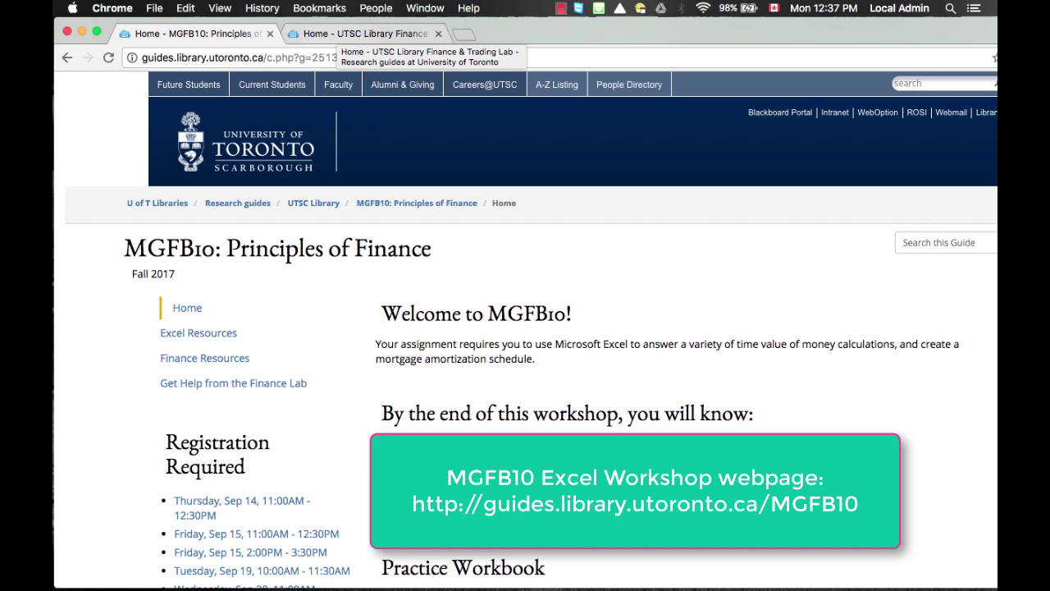
pyautogui.scroll(-1, 532, 328)
pyautogui.scroll(-3, 531, 328)
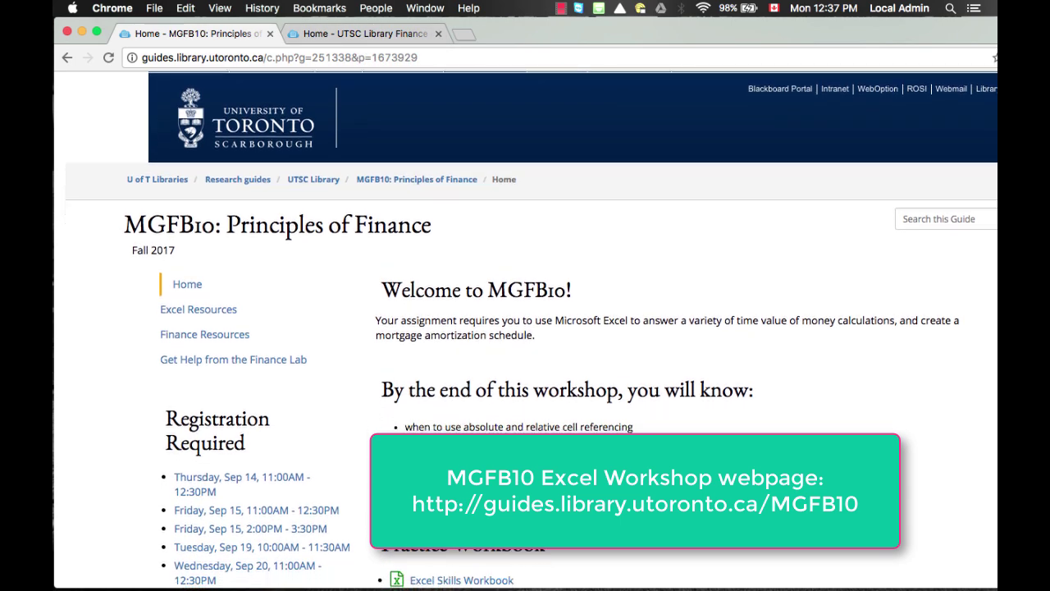
pyautogui.scroll(-1, 532, 328)
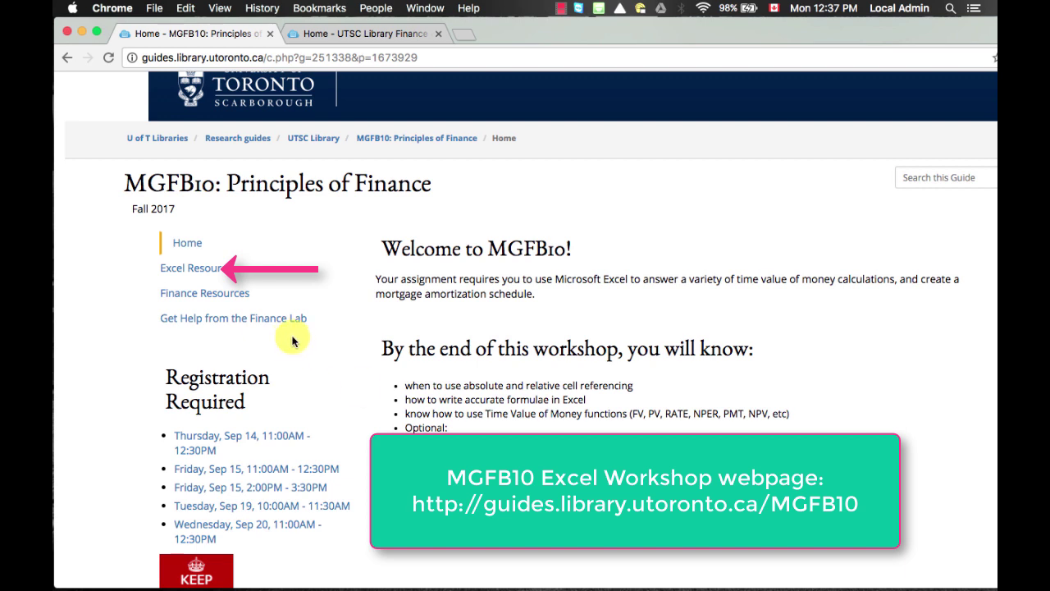
# - Open the guide's Excel Resources page and look over the Excel for Finance and VBA resources
pyautogui.click(191, 270)
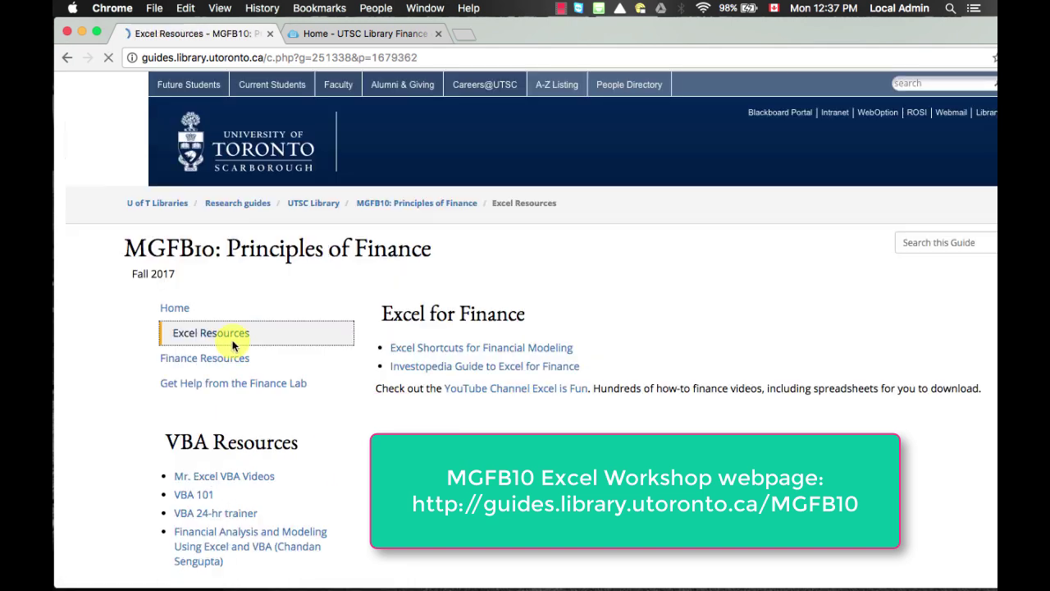
pyautogui.scroll(-5, 234, 347)
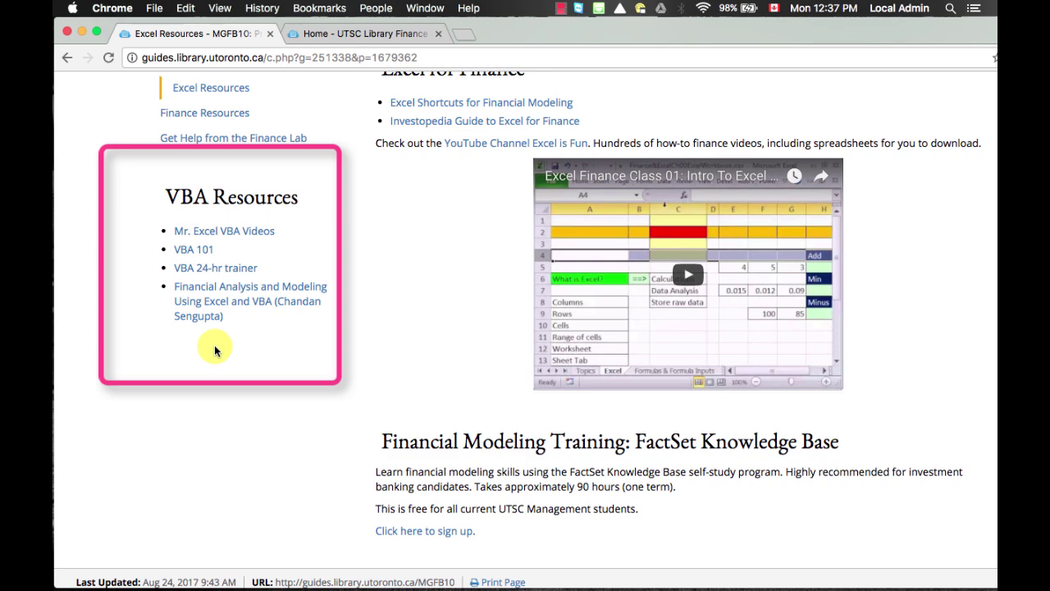
pyautogui.scroll(4, 215, 353)
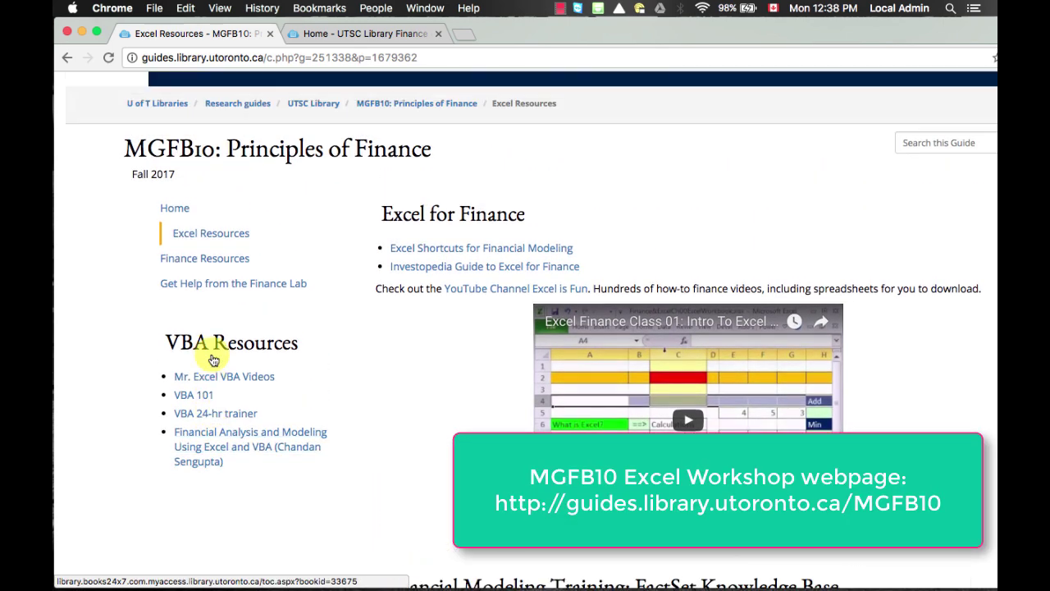
pyautogui.scroll(1, 213, 360)
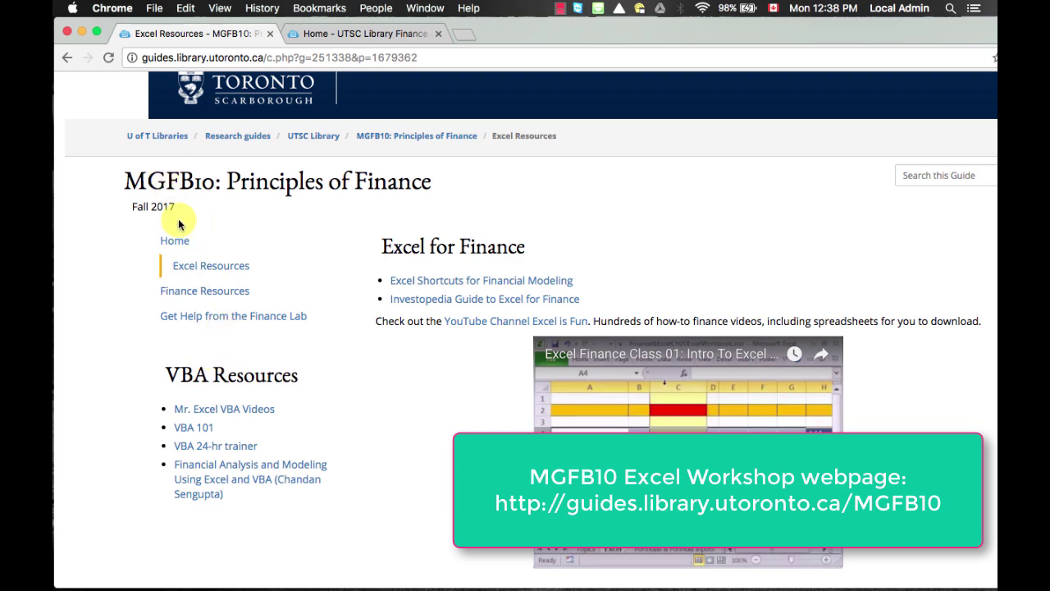
# - Download the Excel Skills Workbook from the guide's Home page and open the downloaded file
pyautogui.click(177, 246)
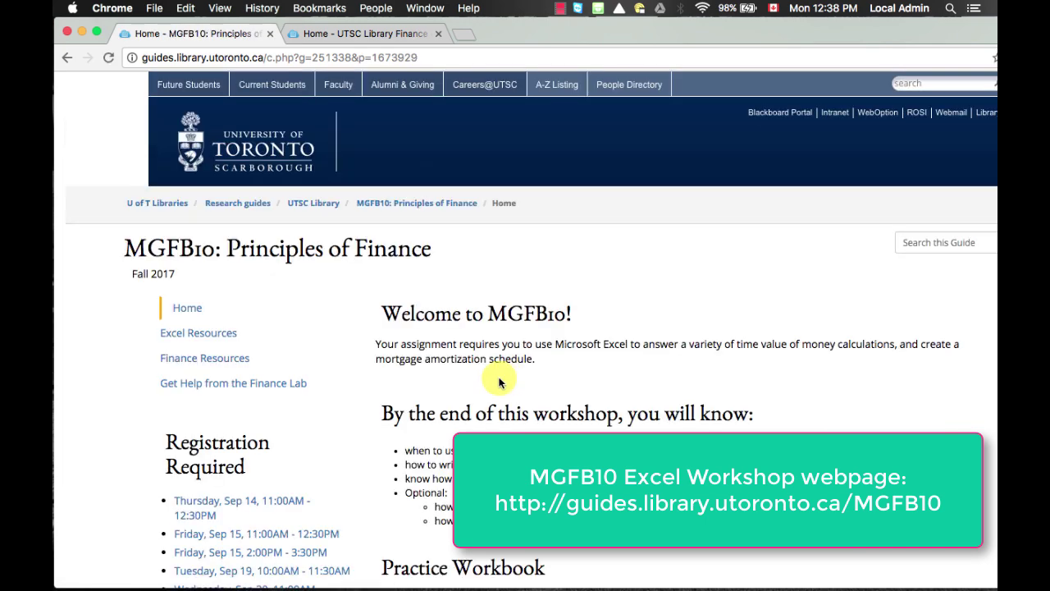
pyautogui.scroll(-3, 498, 380)
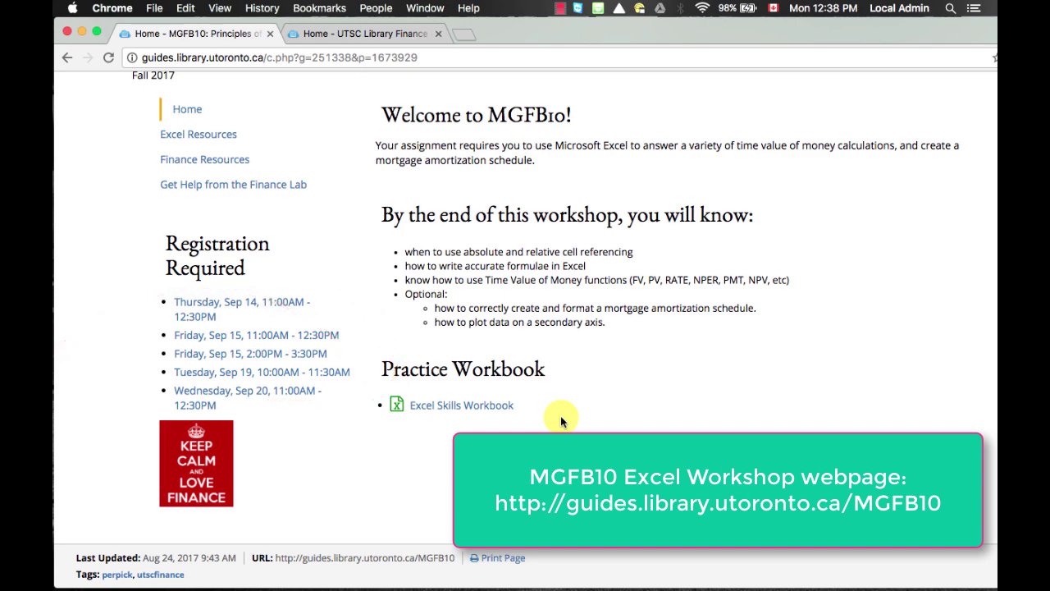
pyautogui.click(476, 407)
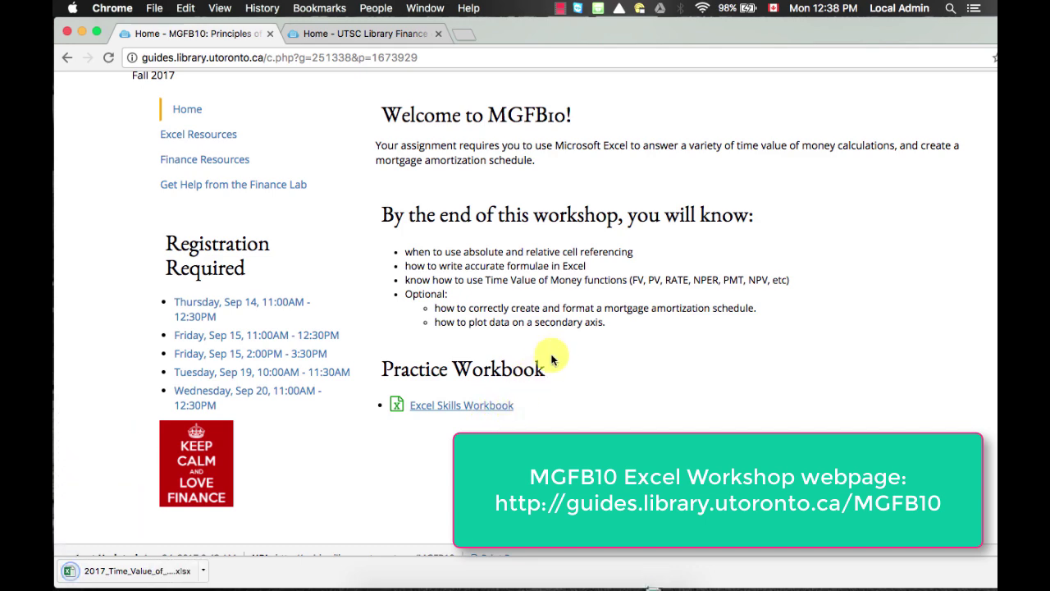
pyautogui.click(164, 567)
# - Switch to the 2017_Time_Value_of_Money workbook in Excel and view its START HERE! and Sheet1 worksheets
pyautogui.press('super+Tab')
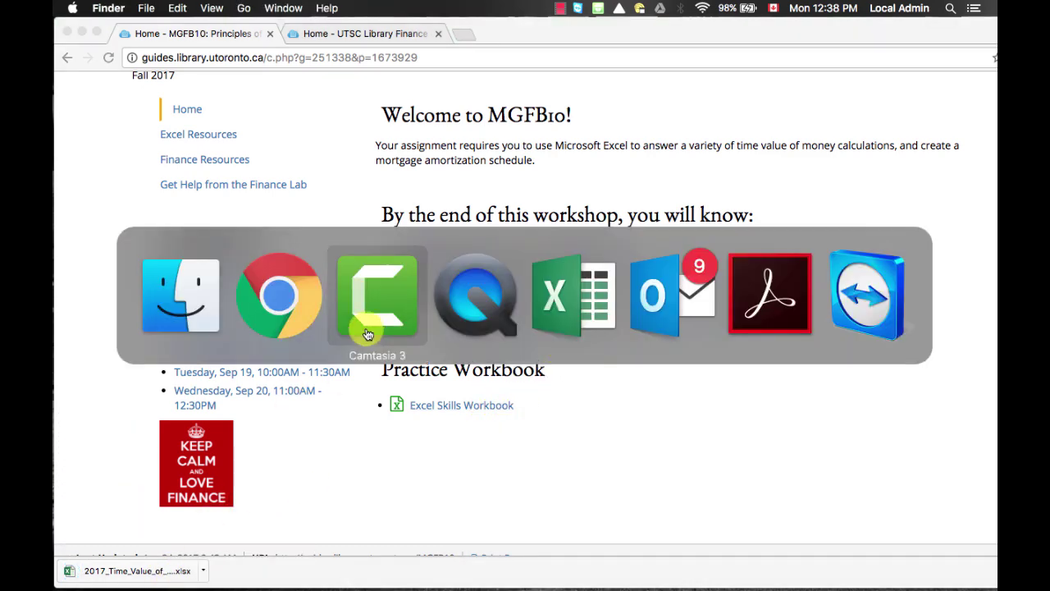
pyautogui.click(574, 304)
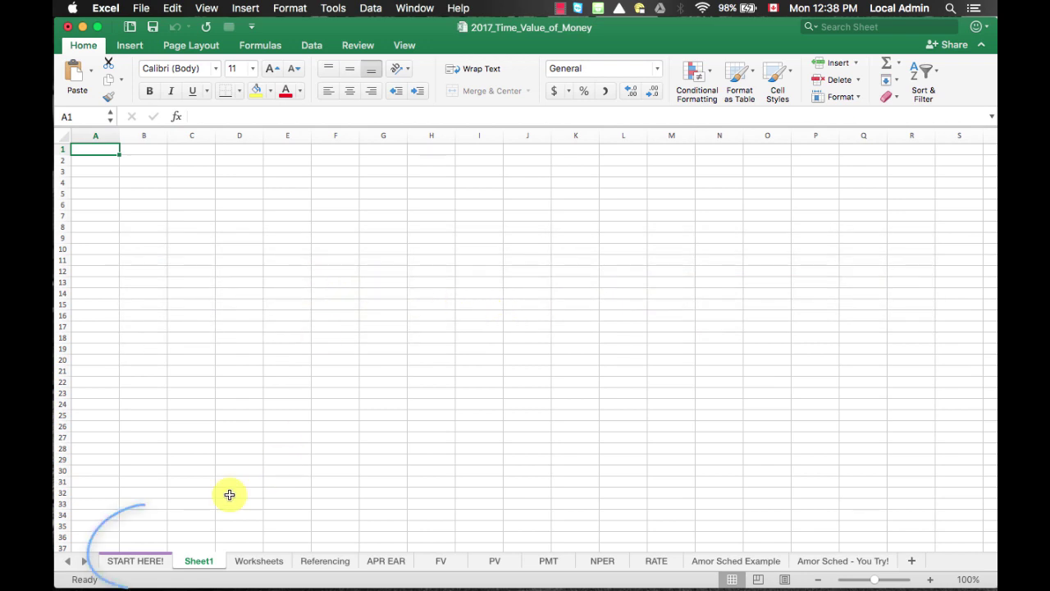
pyautogui.click(152, 561)
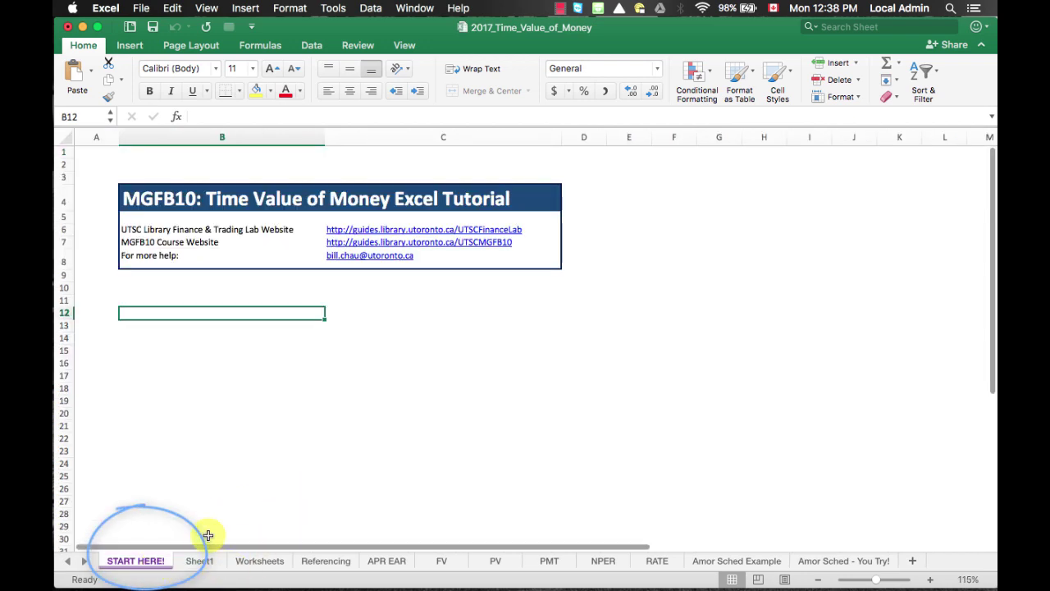
pyautogui.click(110, 162)
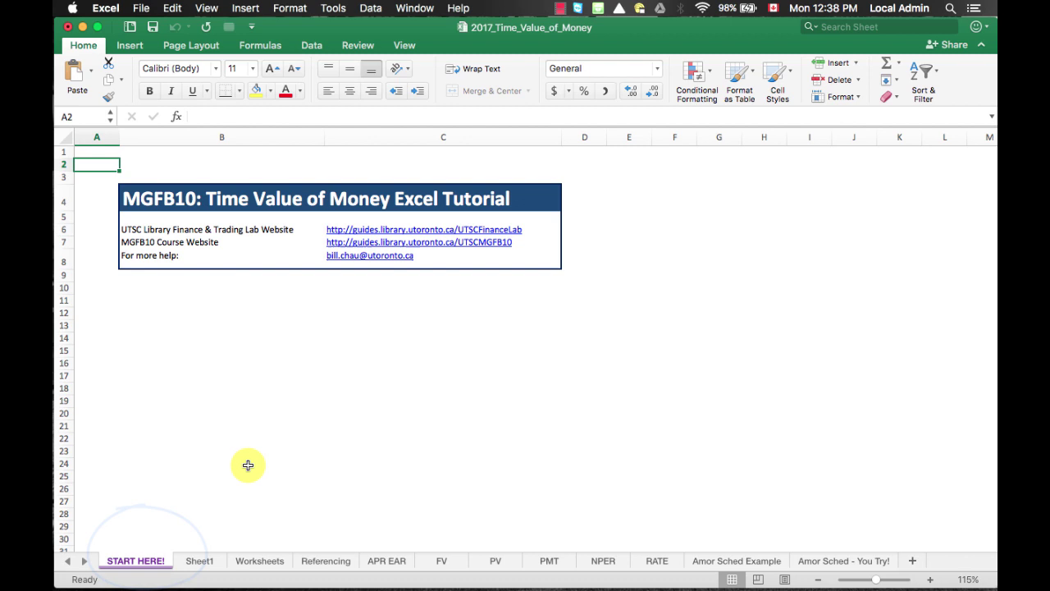
pyautogui.click(207, 563)
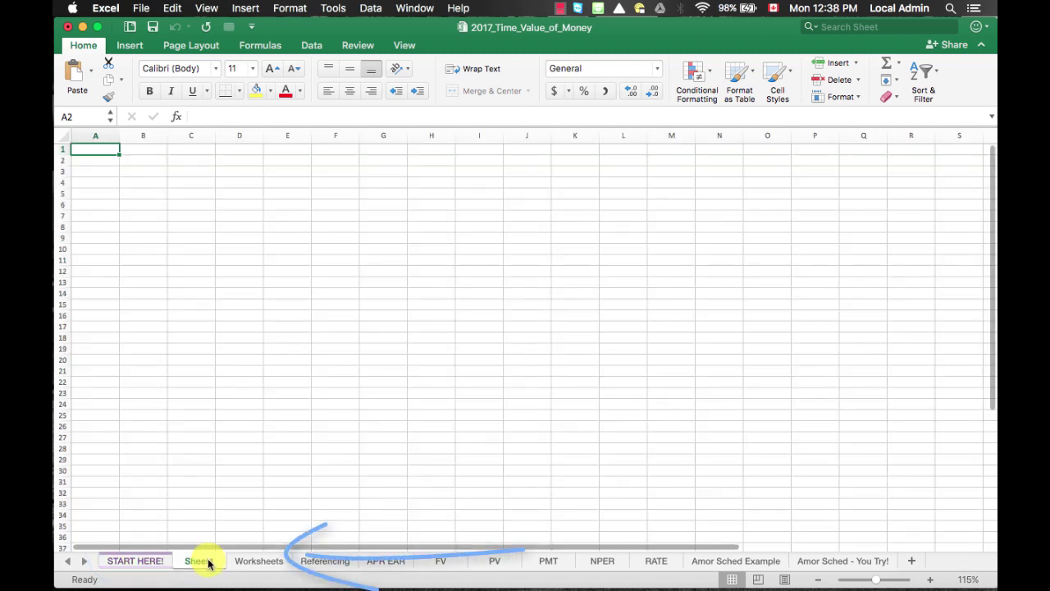
# - Open the Worksheets sheet and select cell M24 under the CELLS label to examine its cell reference
pyautogui.click(246, 565)
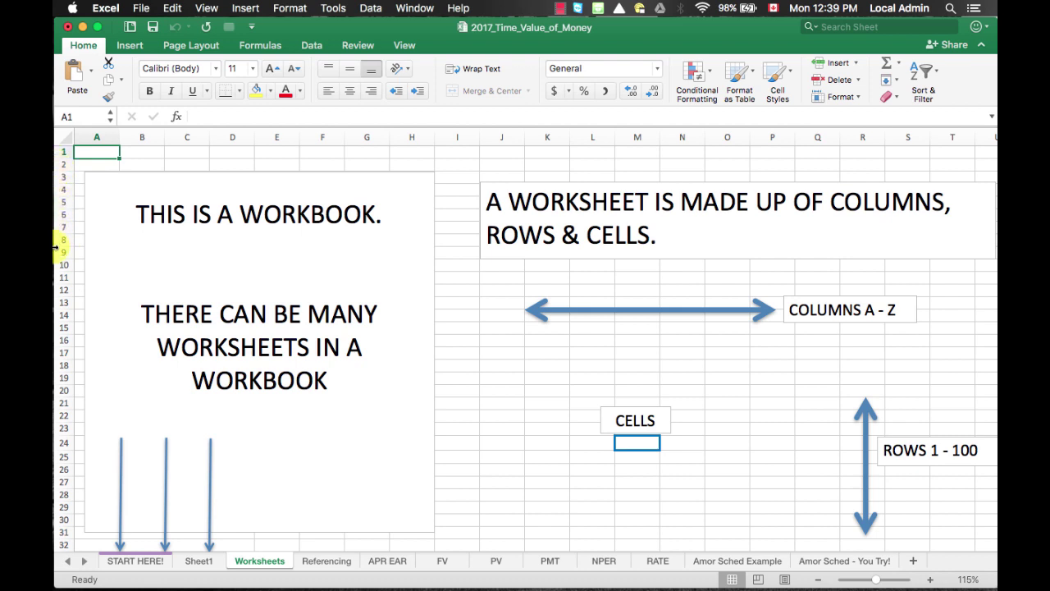
pyautogui.click(644, 444)
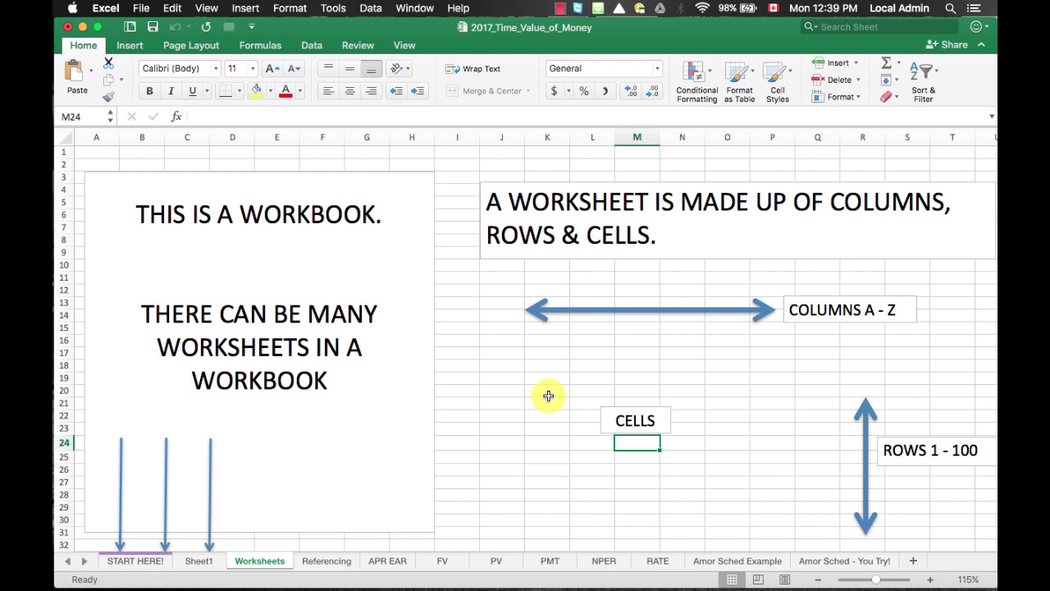
pyautogui.click(629, 456)
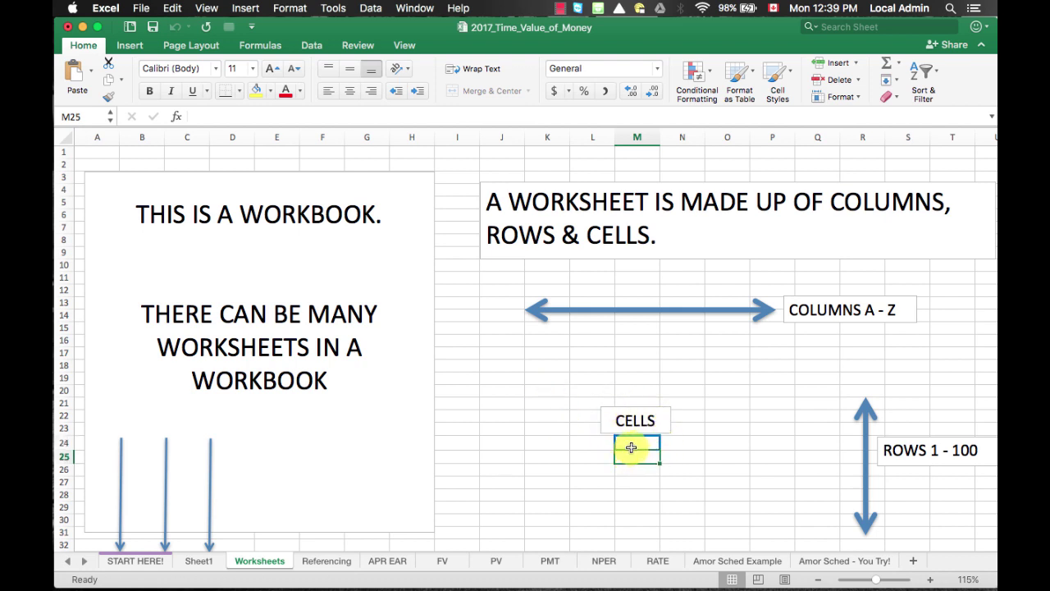
pyautogui.moveTo(631, 447); pyautogui.dragTo(630, 443)
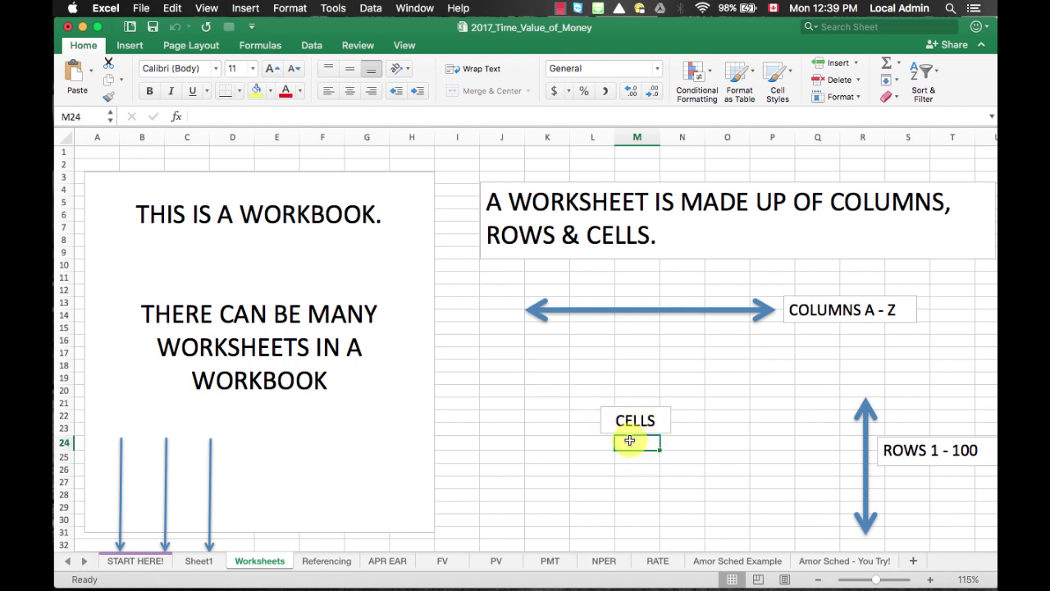
pyautogui.click(95, 116)
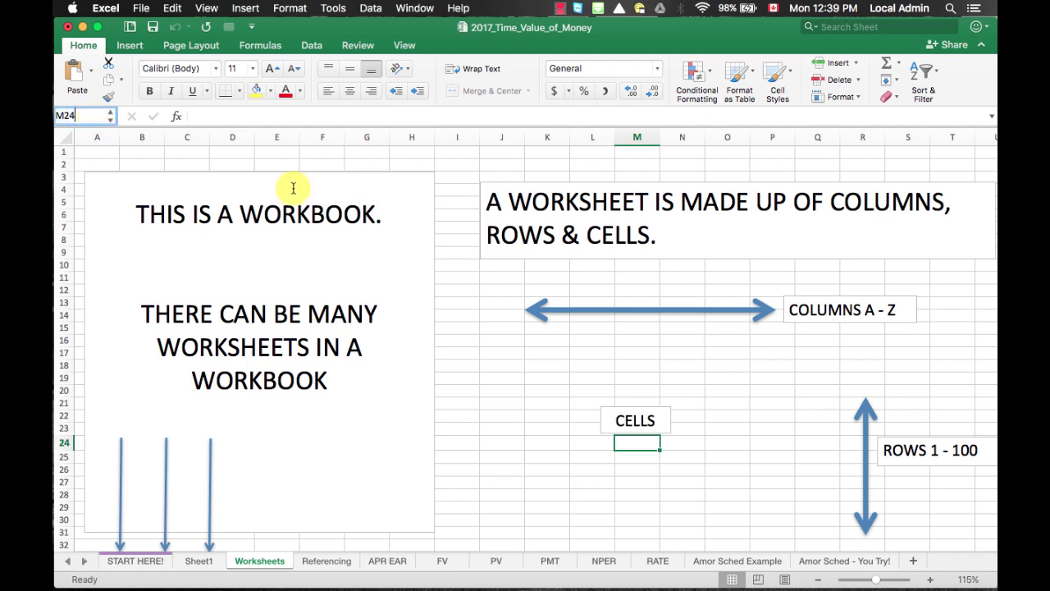
pyautogui.click(638, 447)
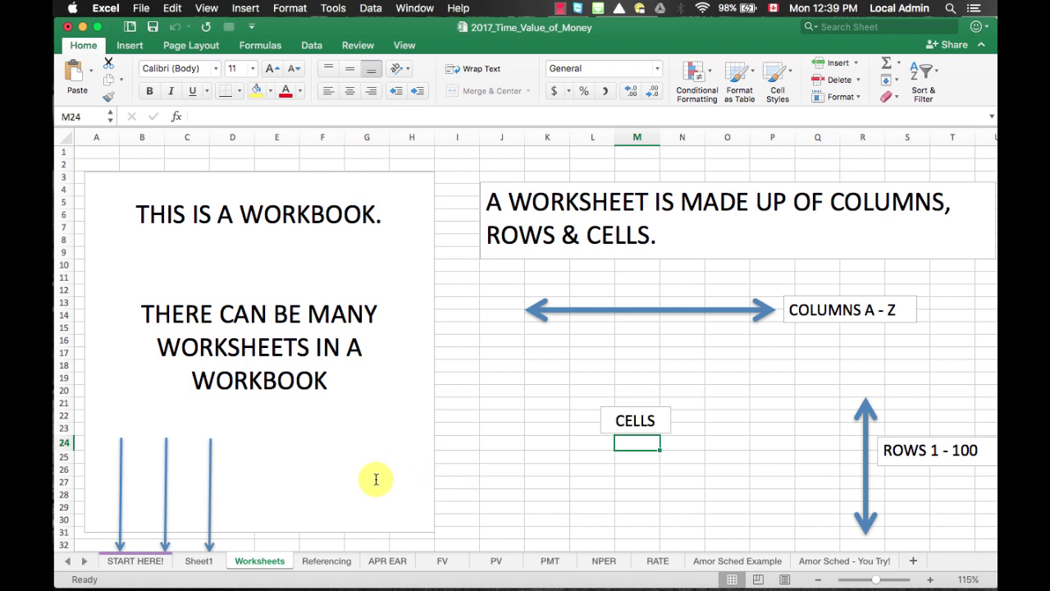
# - Open the Referencing sheet and examine the gross pay and deductions table
pyautogui.click(326, 560)
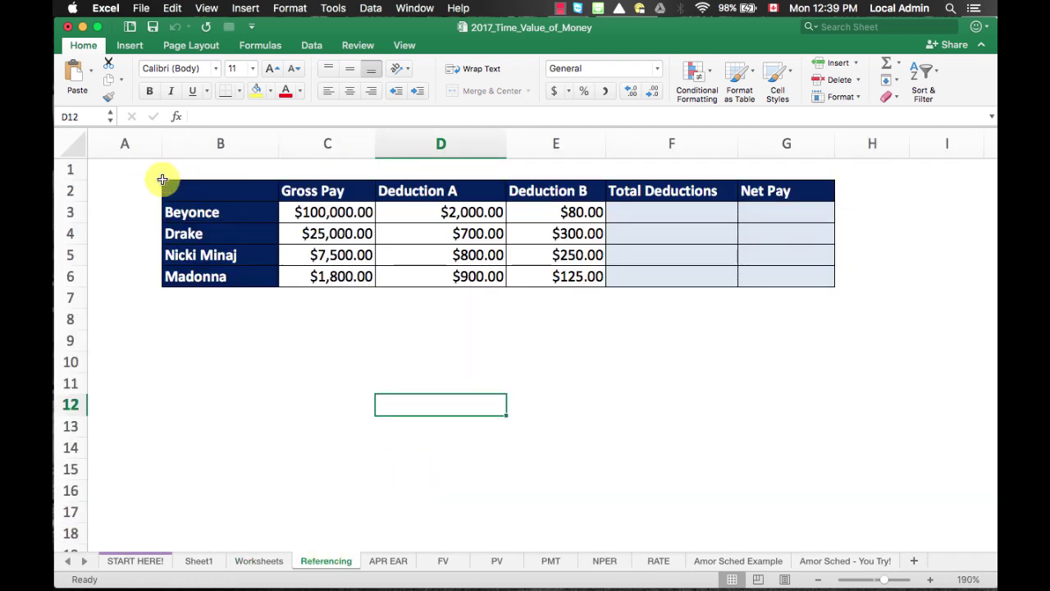
pyautogui.moveTo(146, 169); pyautogui.dragTo(764, 364)
pyautogui.click(733, 360)
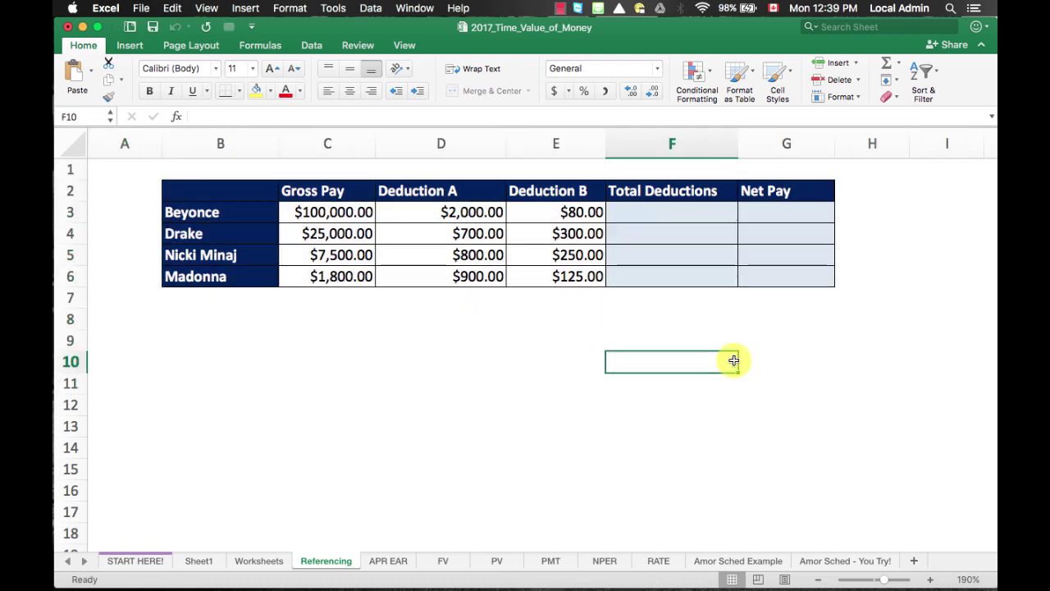
pyautogui.click(237, 210)
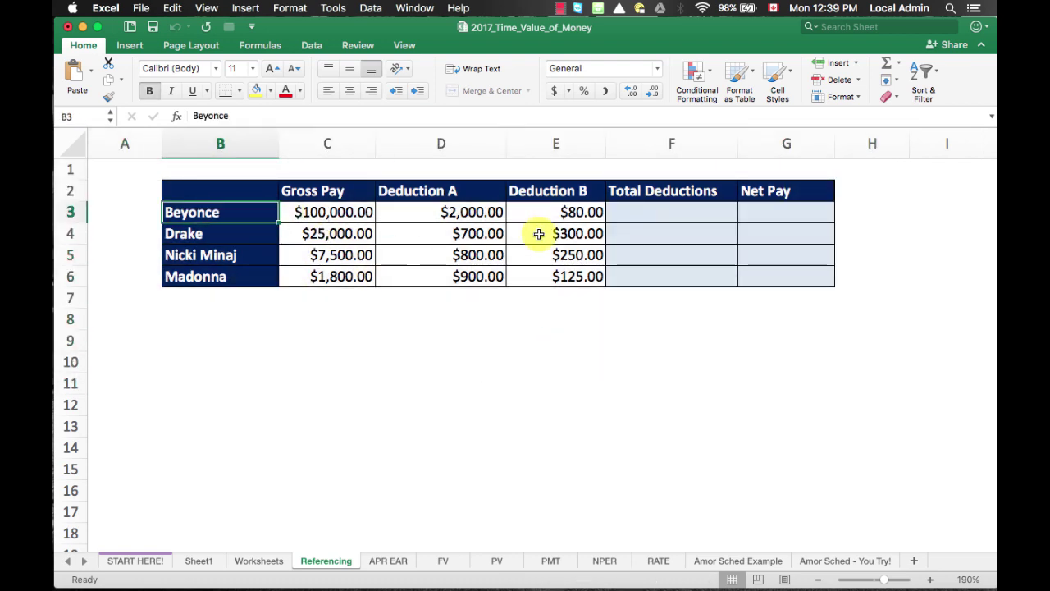
# - Enter the hardcoded formula =2000+80 in cell F3 for Beyonce's total deductions
pyautogui.click(660, 210)
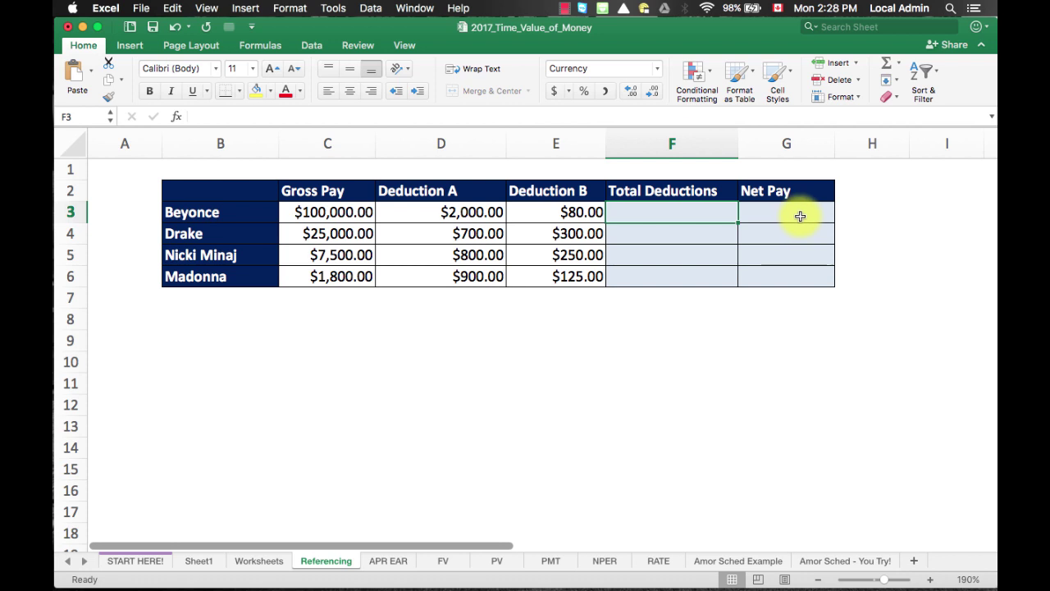
pyautogui.write('=')
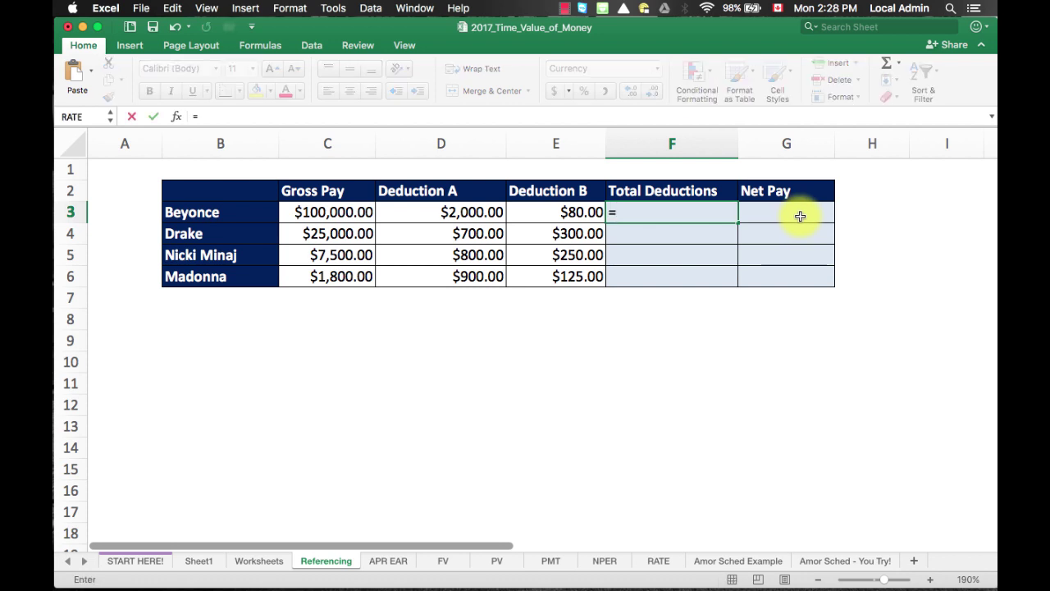
pyautogui.write('2000+')
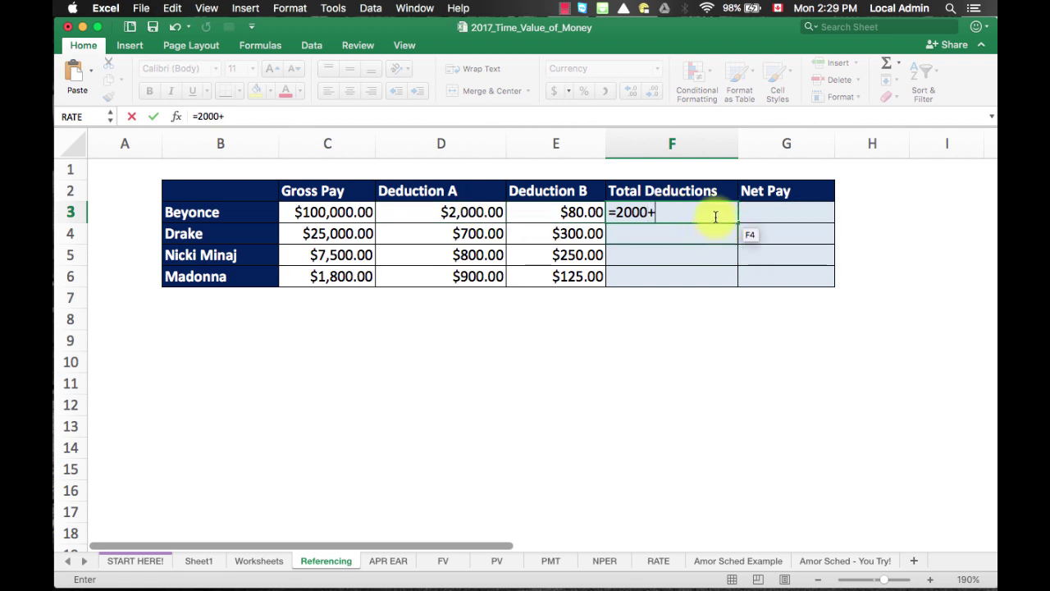
pyautogui.write('80')
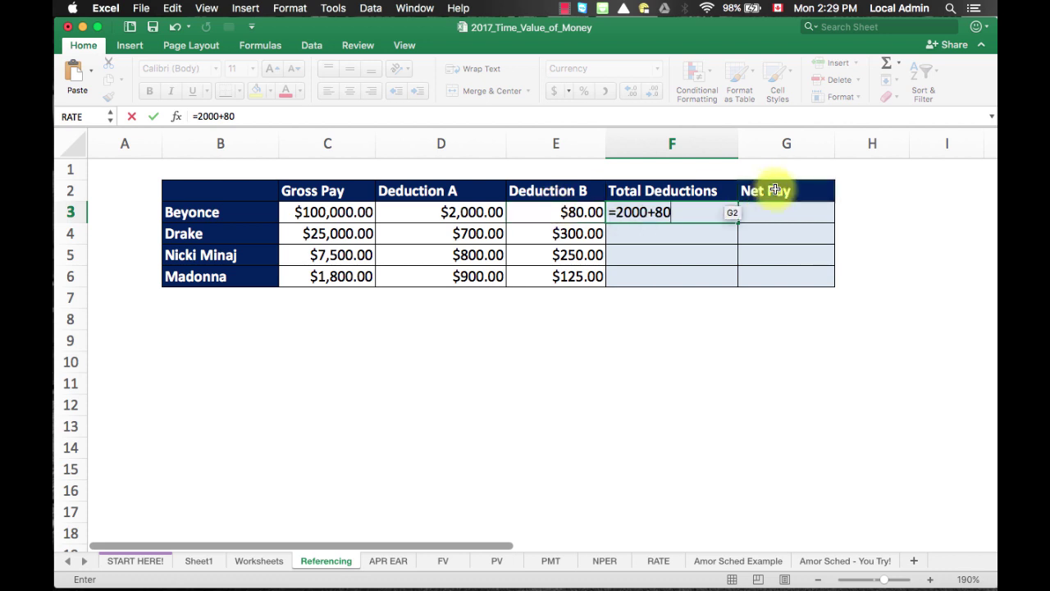
pyautogui.press('Return')
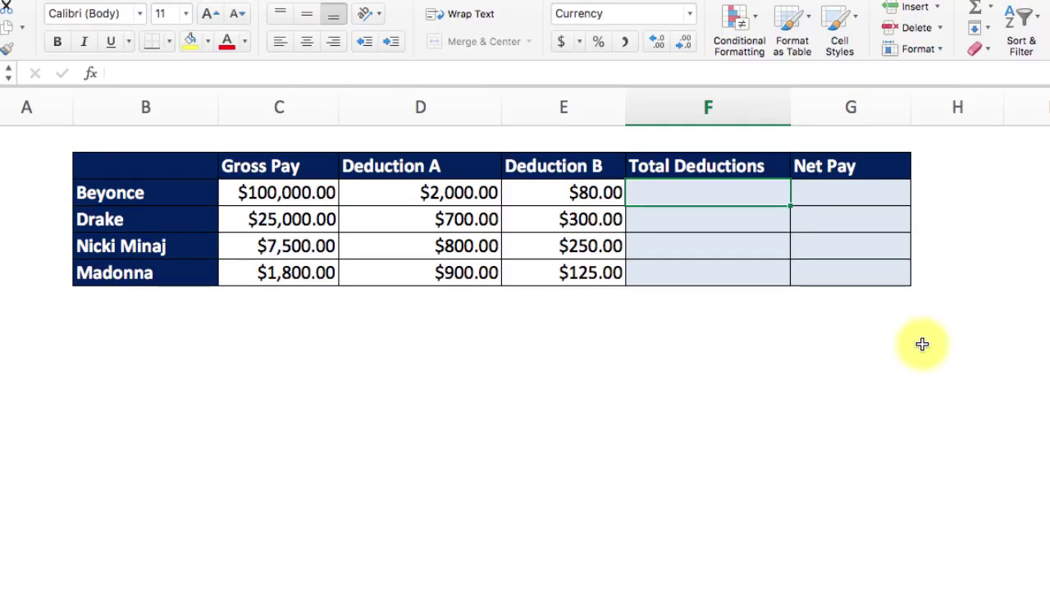
# - Enter the cell-reference formula =D3+E3 in F3 to calculate Beyonce's total deductions
pyautogui.write('=')
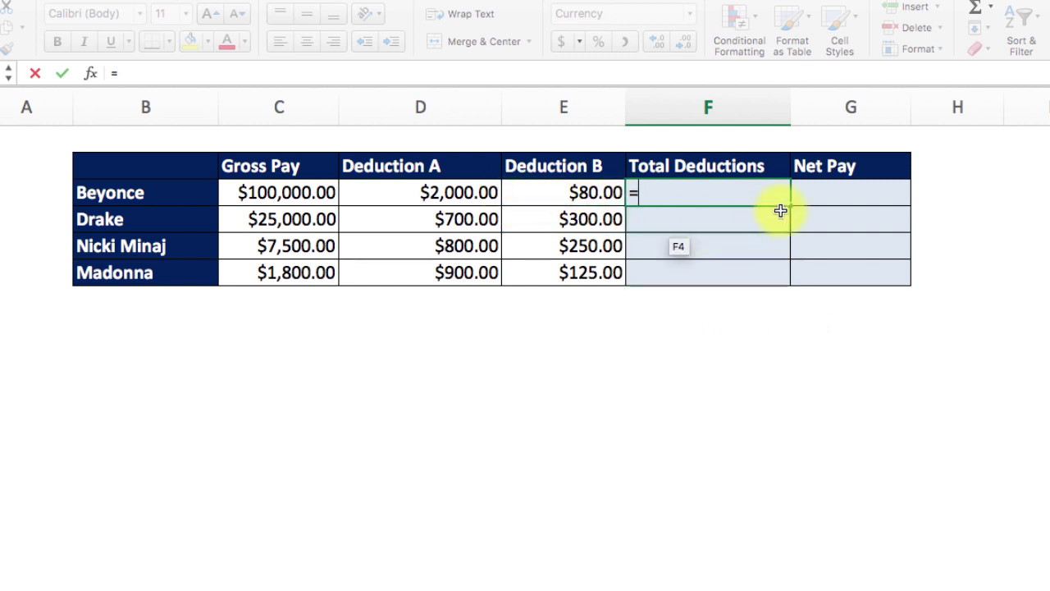
pyautogui.write('D3')
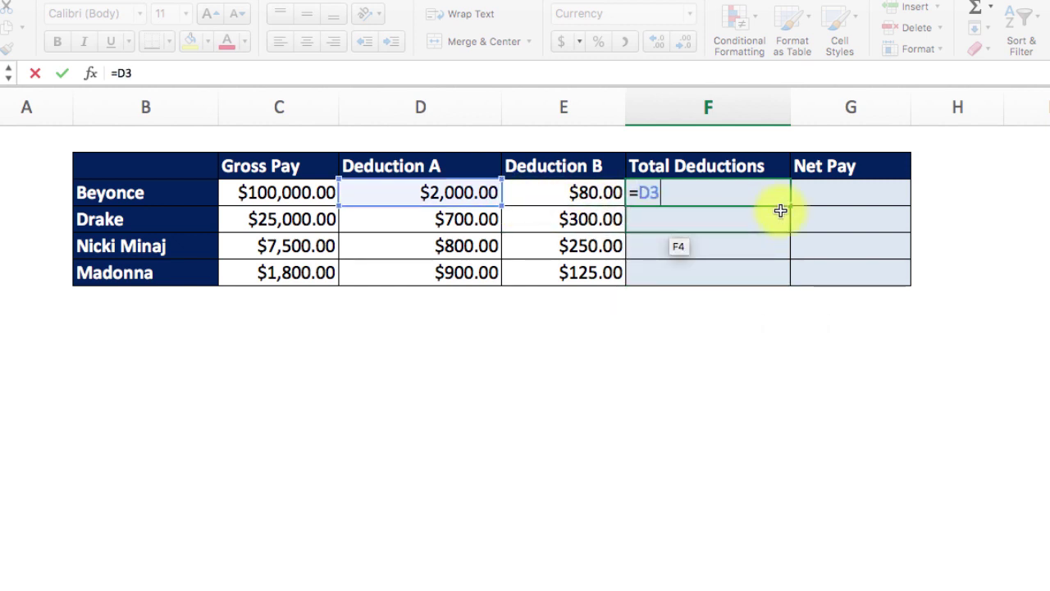
pyautogui.write('+E3')
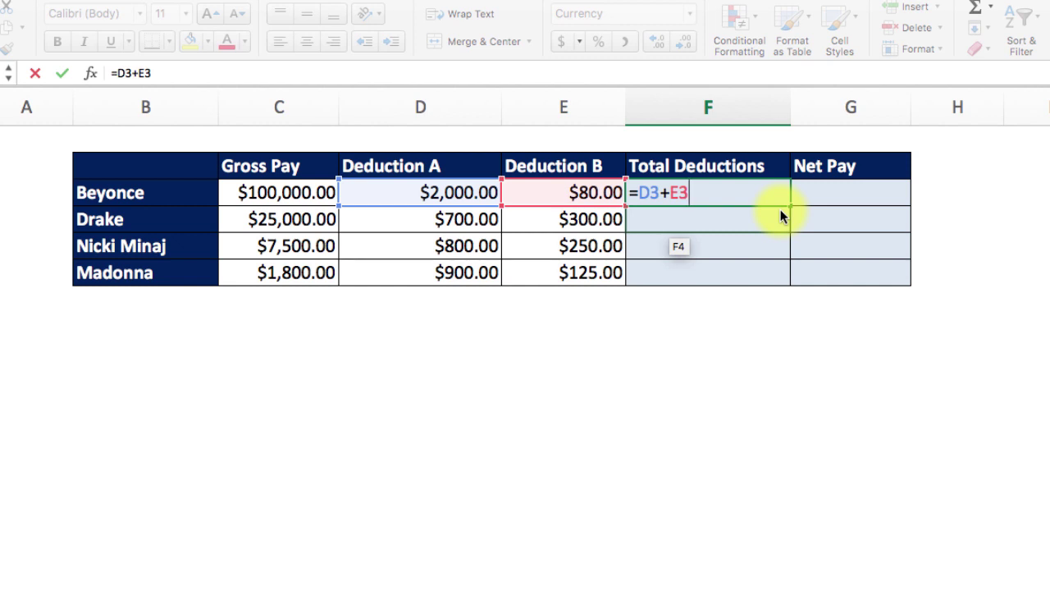
pyautogui.press('Return')
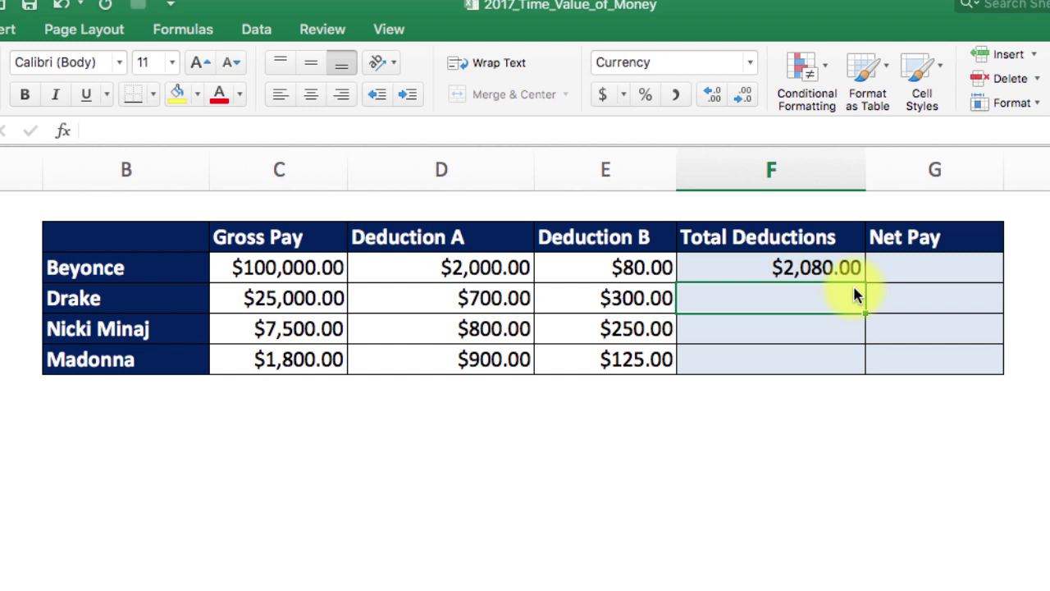
# - Copy the total deductions formula from F3 into F4, F5 and F6 for Drake, Nicki Minaj and Madonna
pyautogui.press('Up')
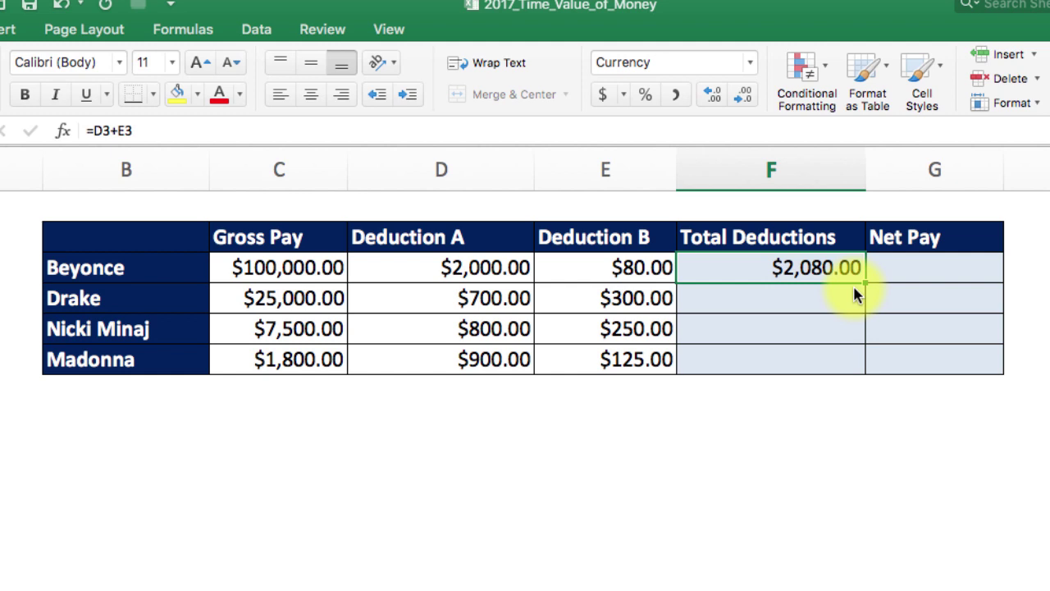
pyautogui.hotkey('ctrl', 'c')
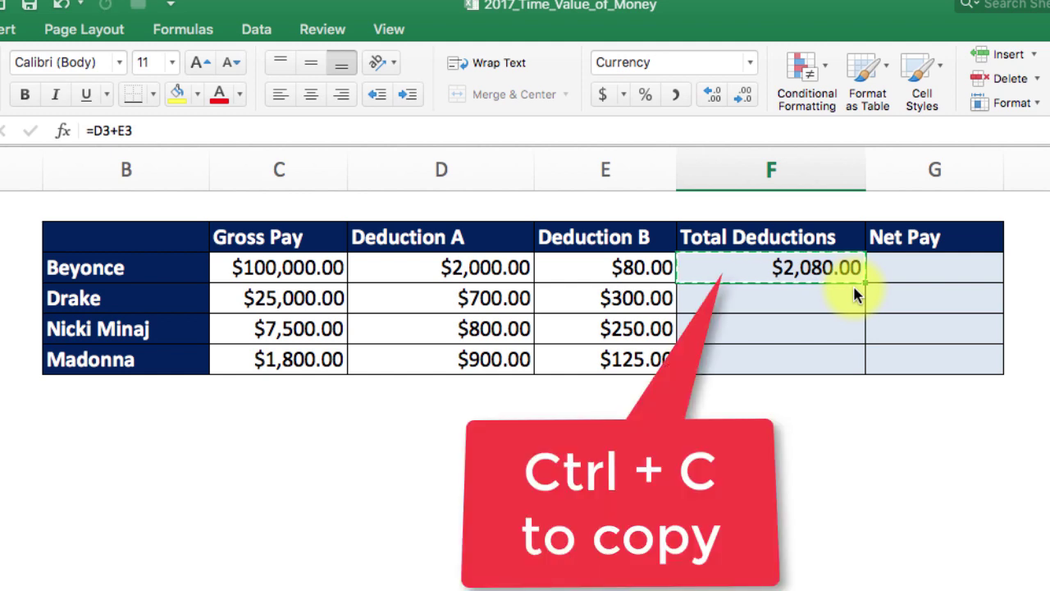
pyautogui.click(854, 296)
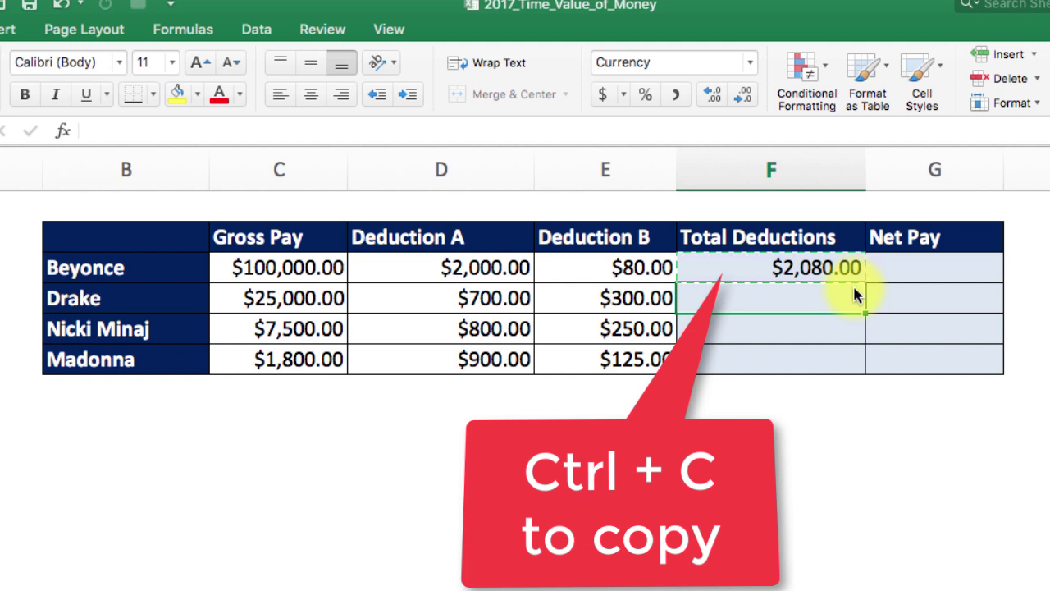
pyautogui.hotkey('ctrl', 'v')
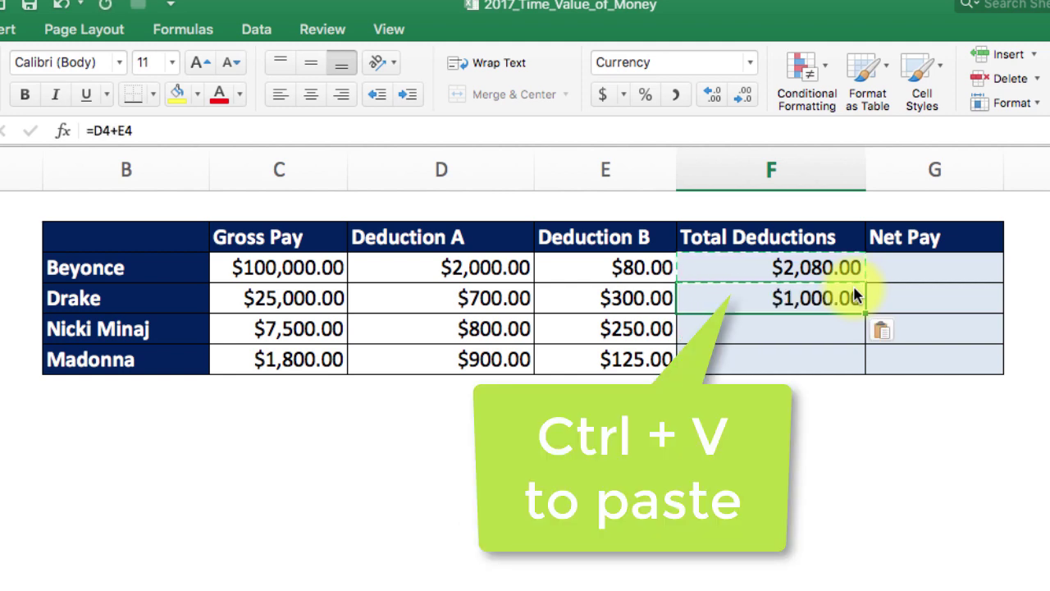
pyautogui.press('Down')
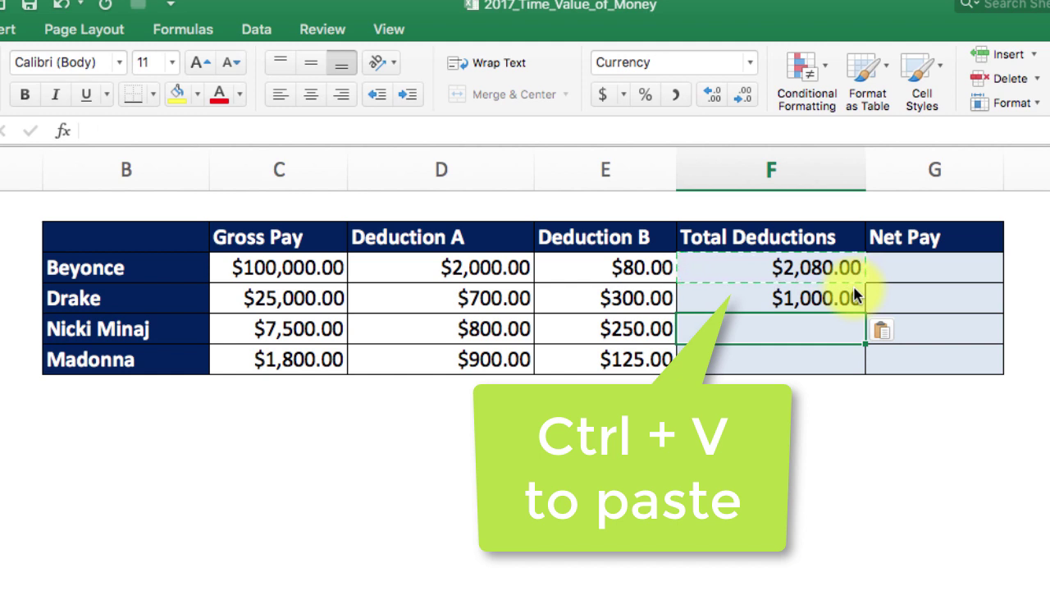
pyautogui.hotkey('ctrl', 'v')
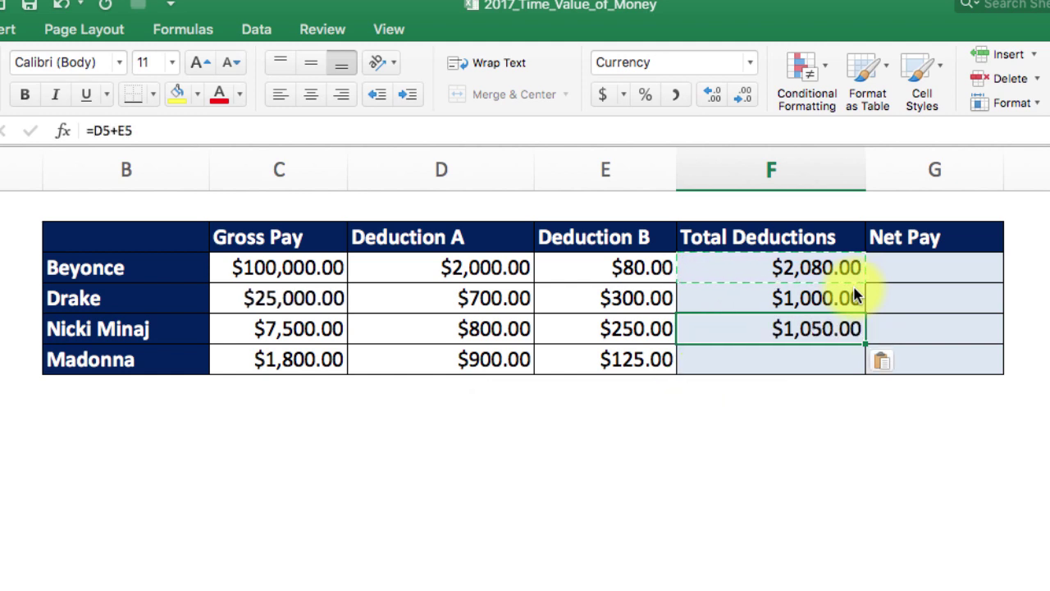
pyautogui.press('Down')
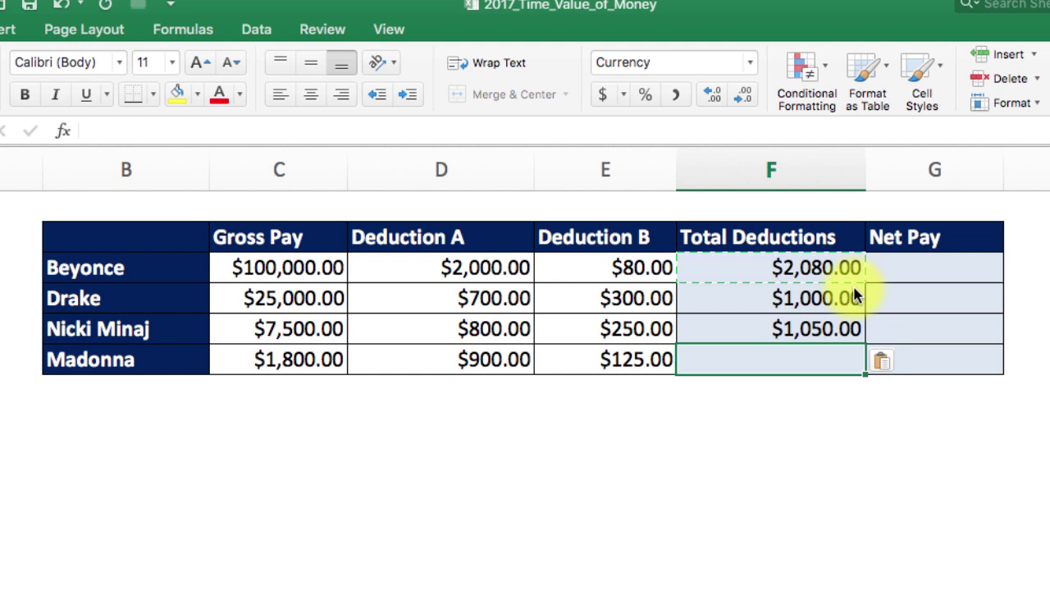
pyautogui.hotkey('ctrl', 'v')
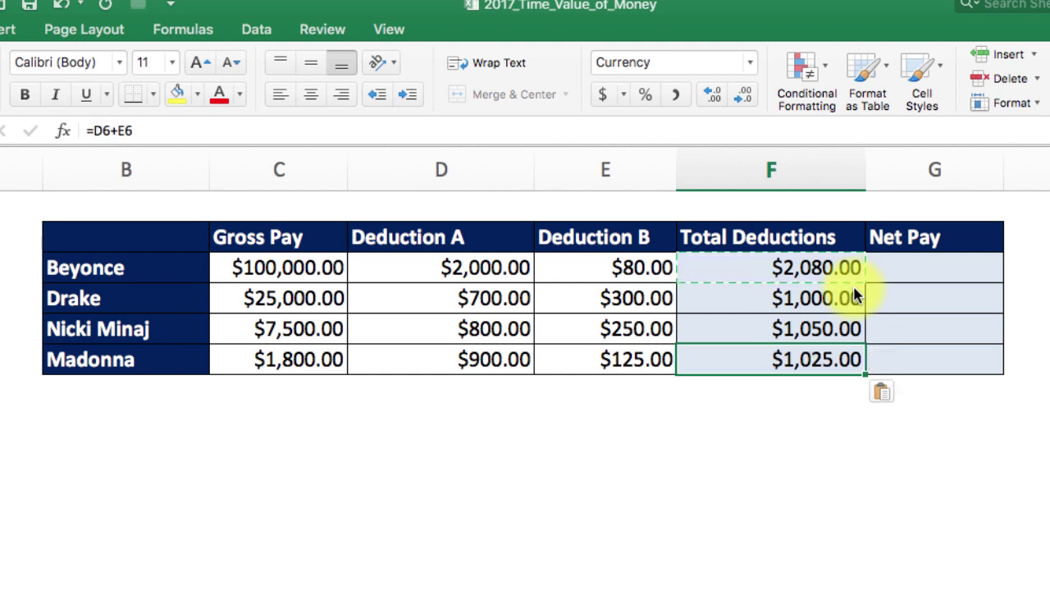
pyautogui.click(781, 297)
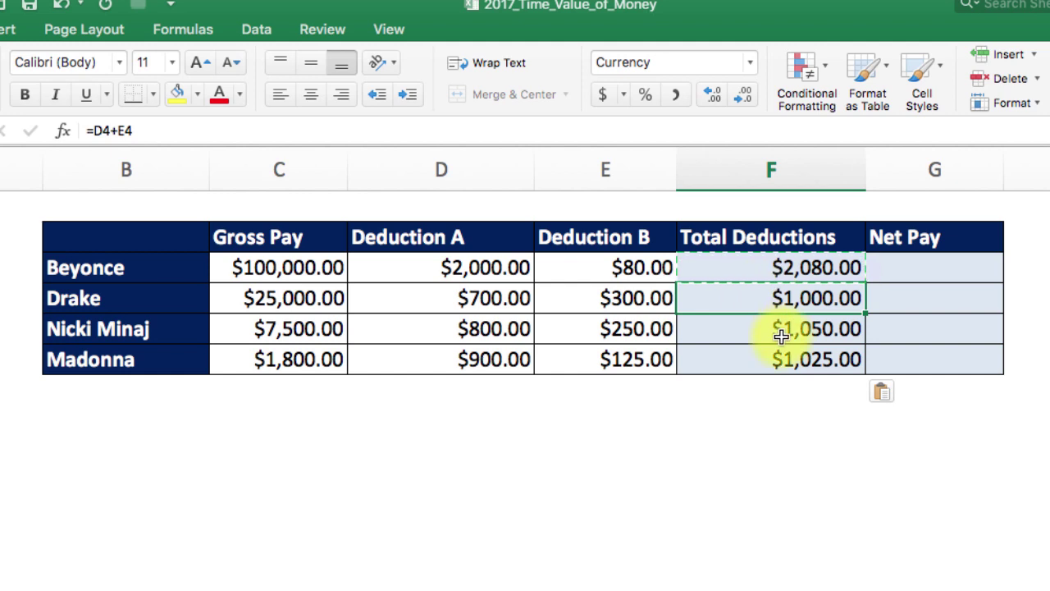
pyautogui.click(771, 276)
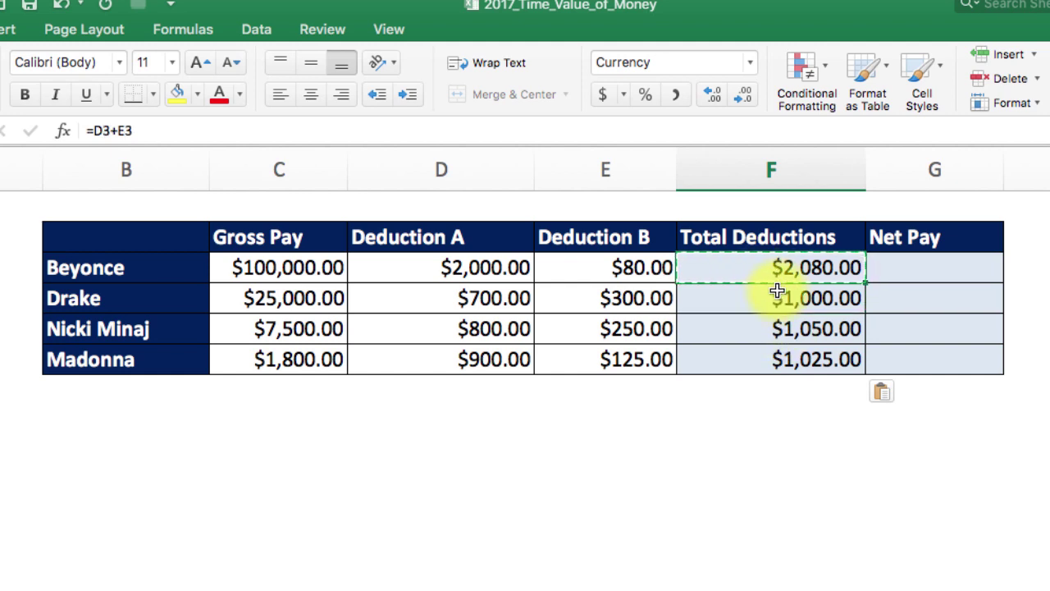
pyautogui.press('Escape')
# - Enter the formula =C3-F3 in G3 to calculate Beyonce's net pay
pyautogui.press('Right')
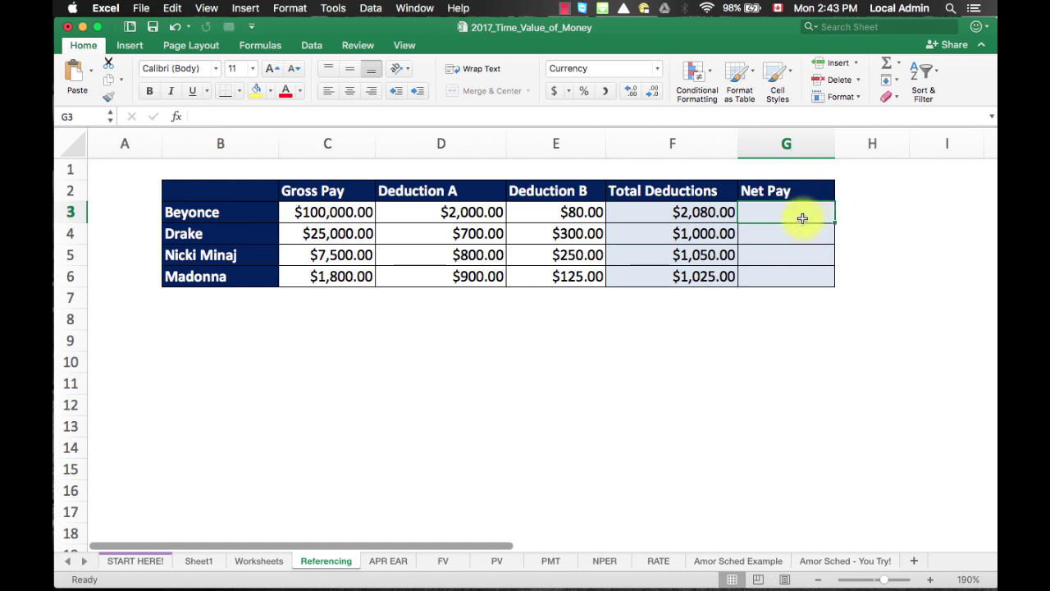
pyautogui.write('=')
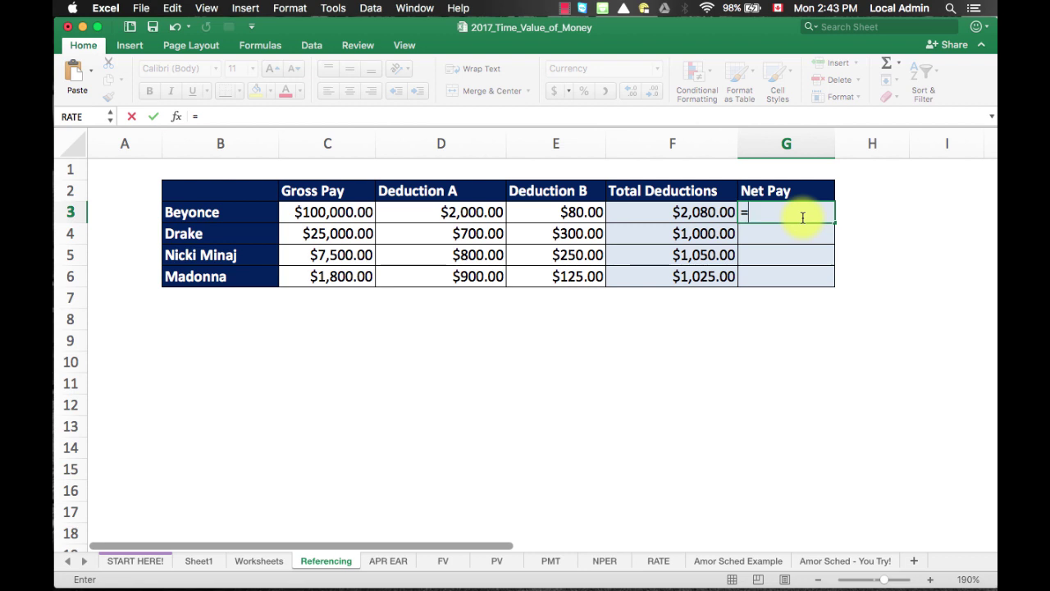
pyautogui.write('C')
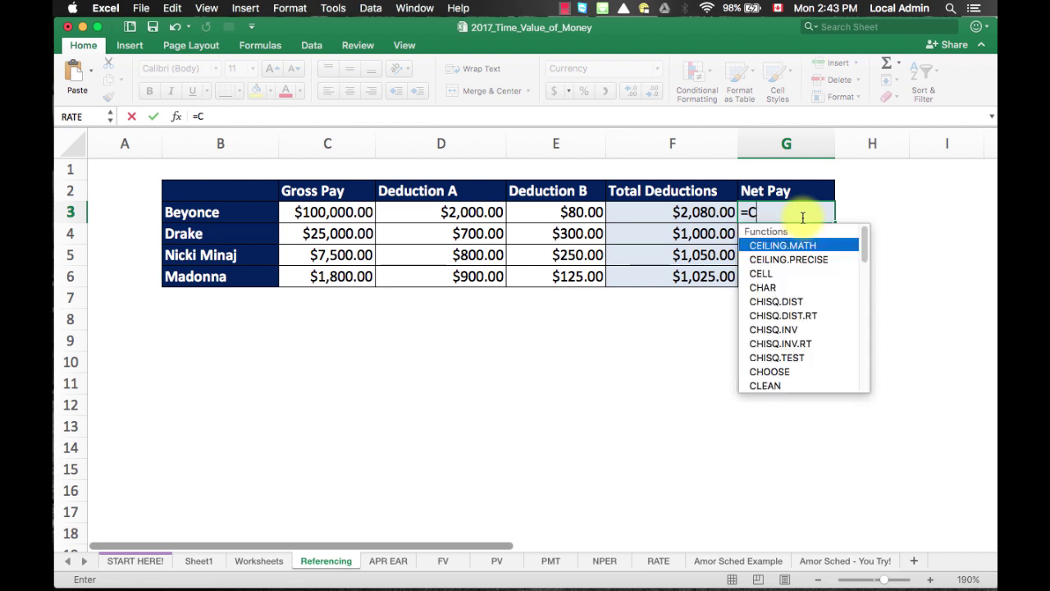
pyautogui.write('3-')
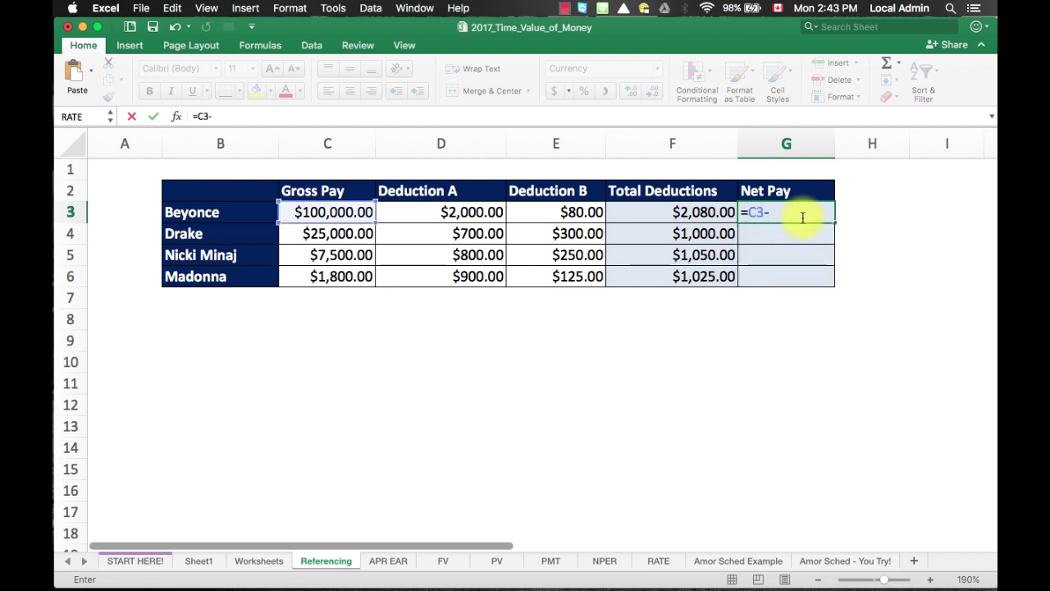
pyautogui.write('F')
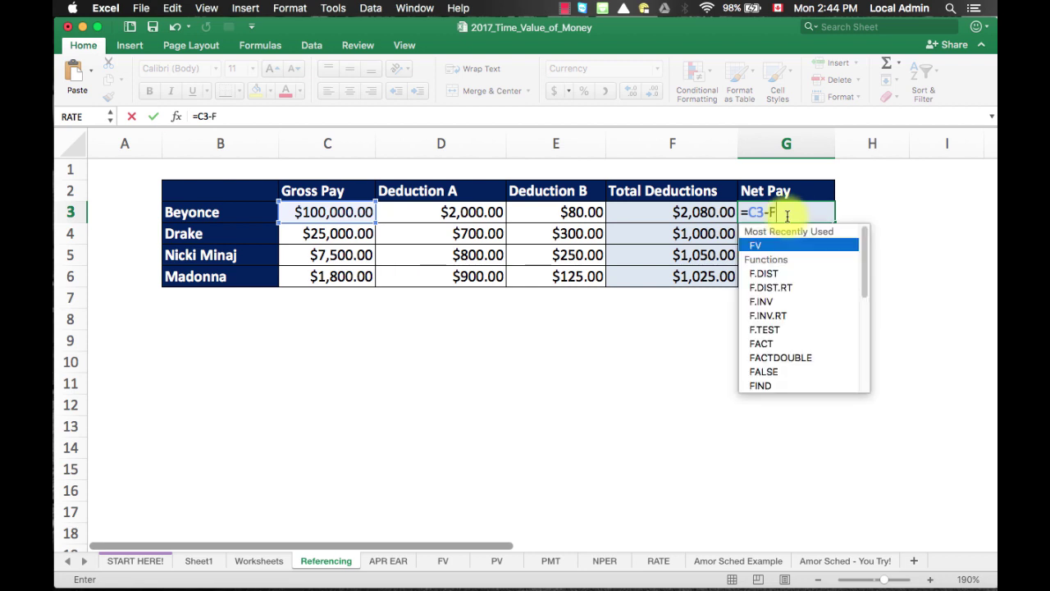
pyautogui.write('3')
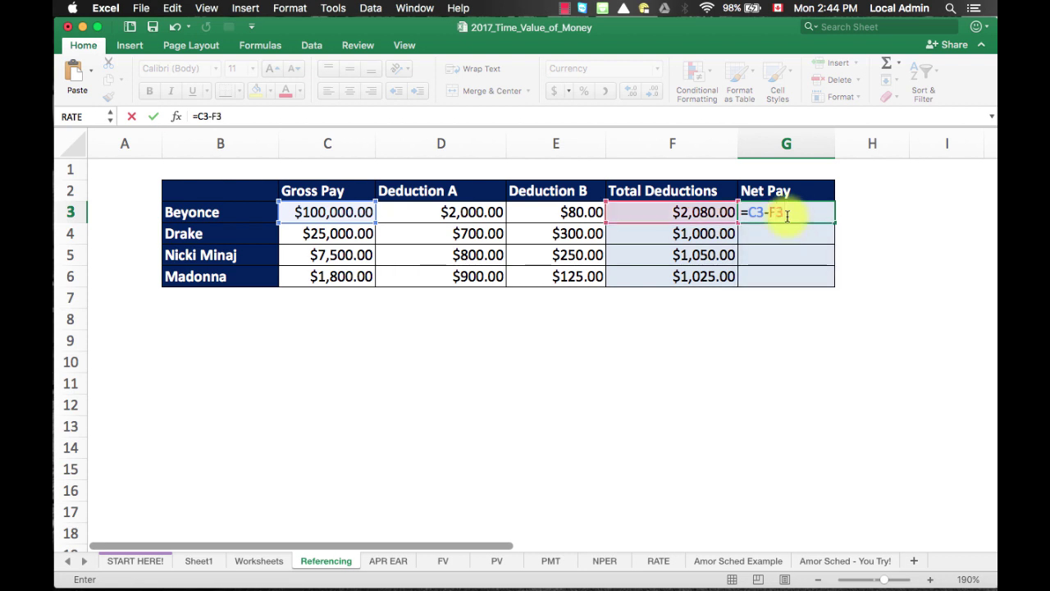
pyautogui.press('Return')
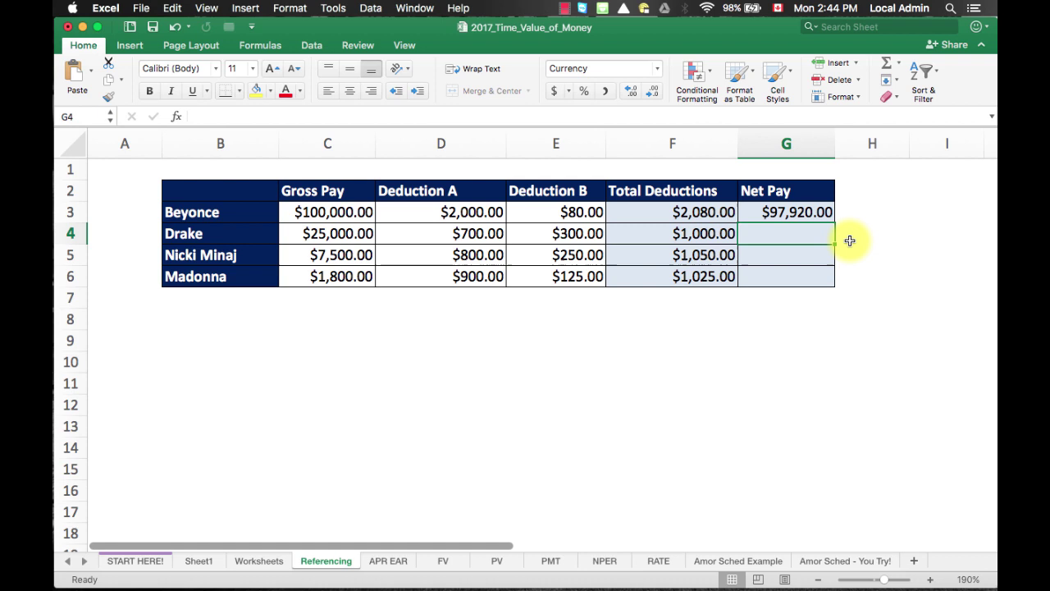
# - Copy the net pay formula from G3 into G4, G5 and G6 for the other three people
pyautogui.click(828, 210)
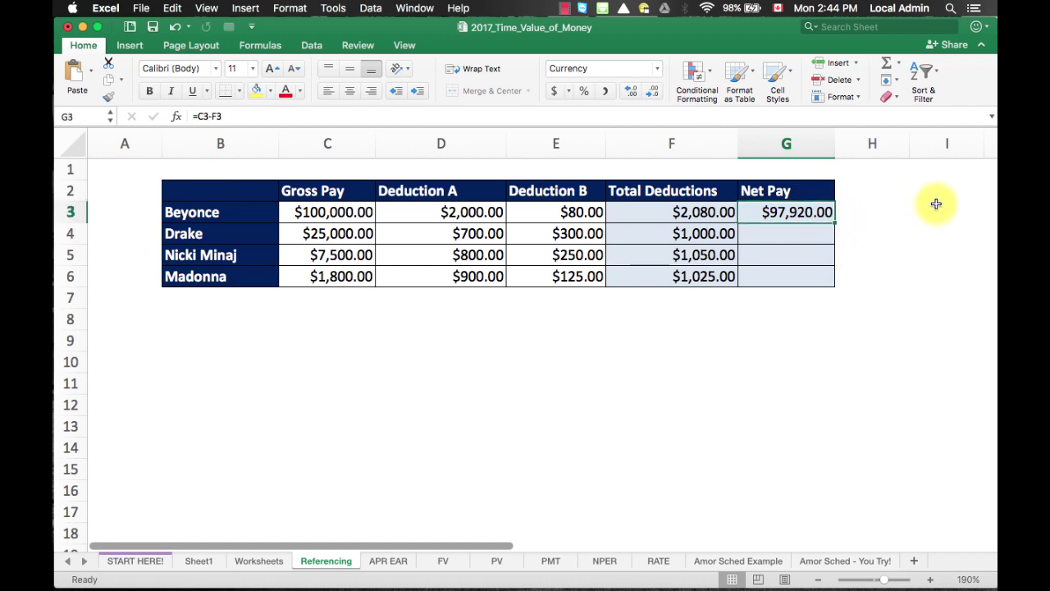
pyautogui.press('super+c')
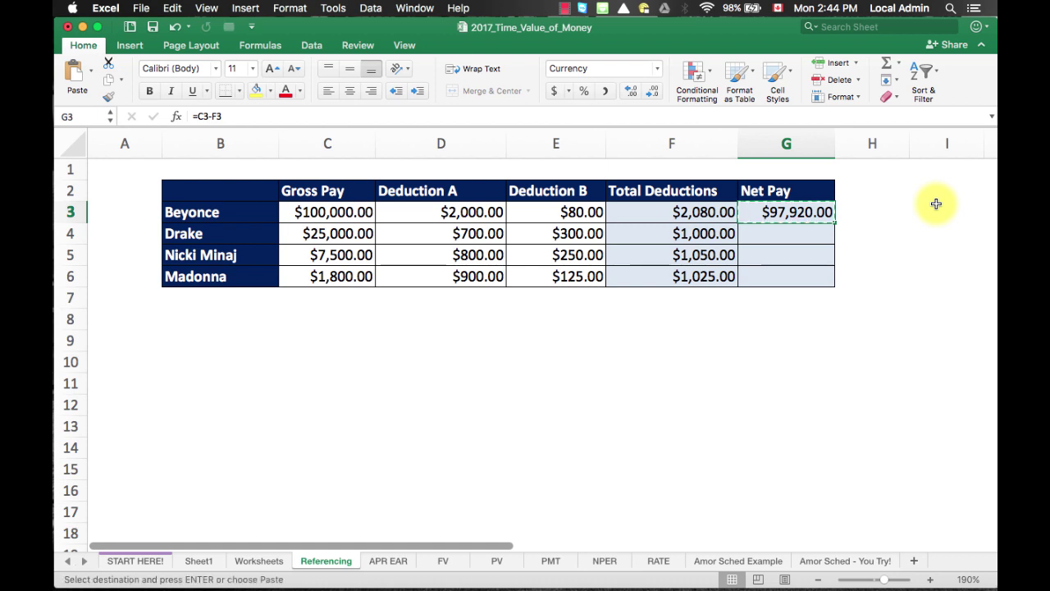
pyautogui.press('Down')
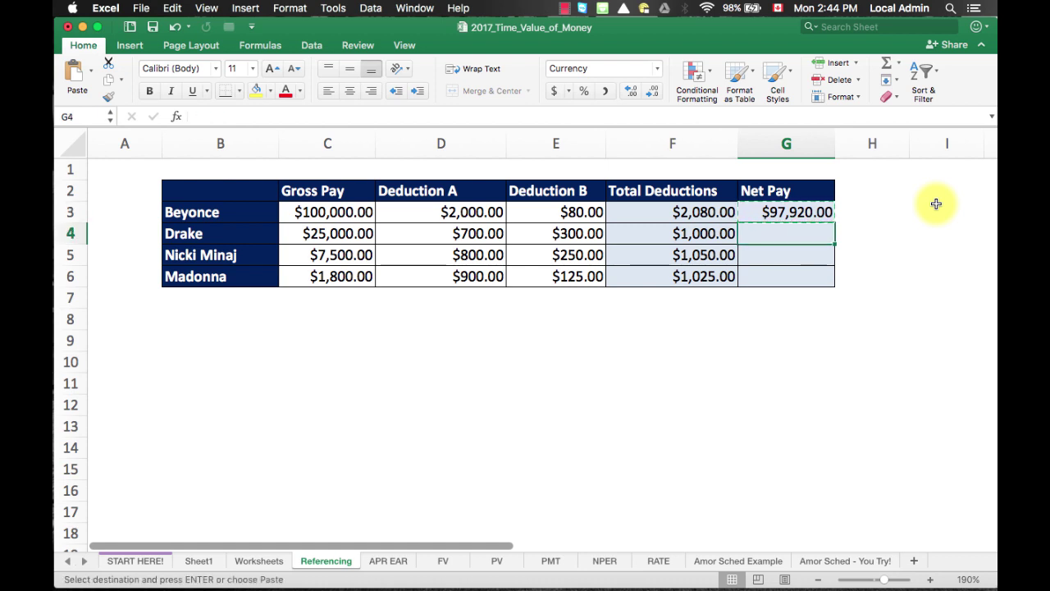
pyautogui.press('super+v')
pyautogui.press('Down')
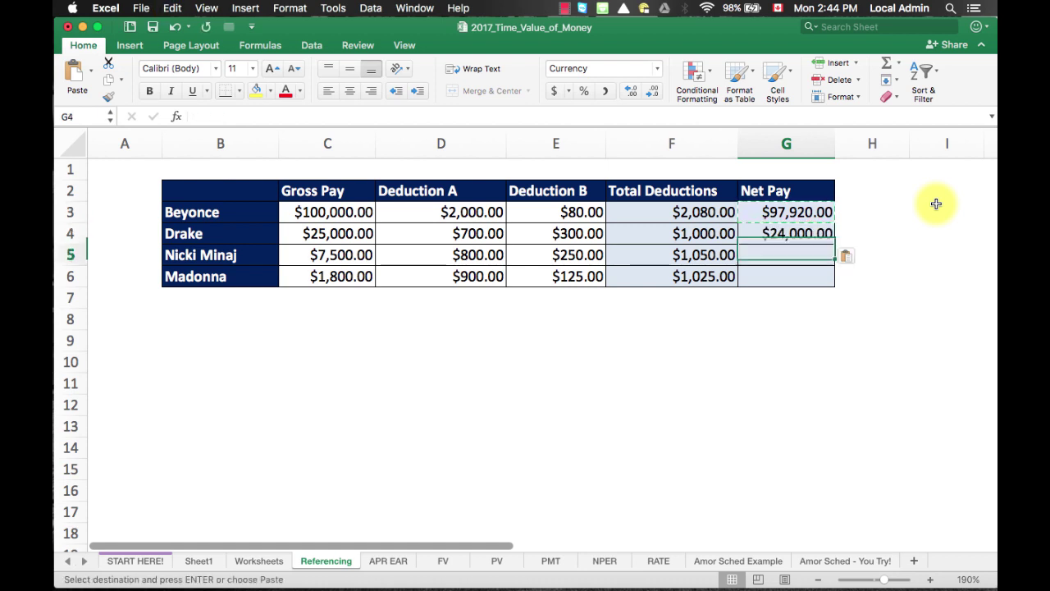
pyautogui.press('super+v')
pyautogui.press('Down')
pyautogui.press('super+v')
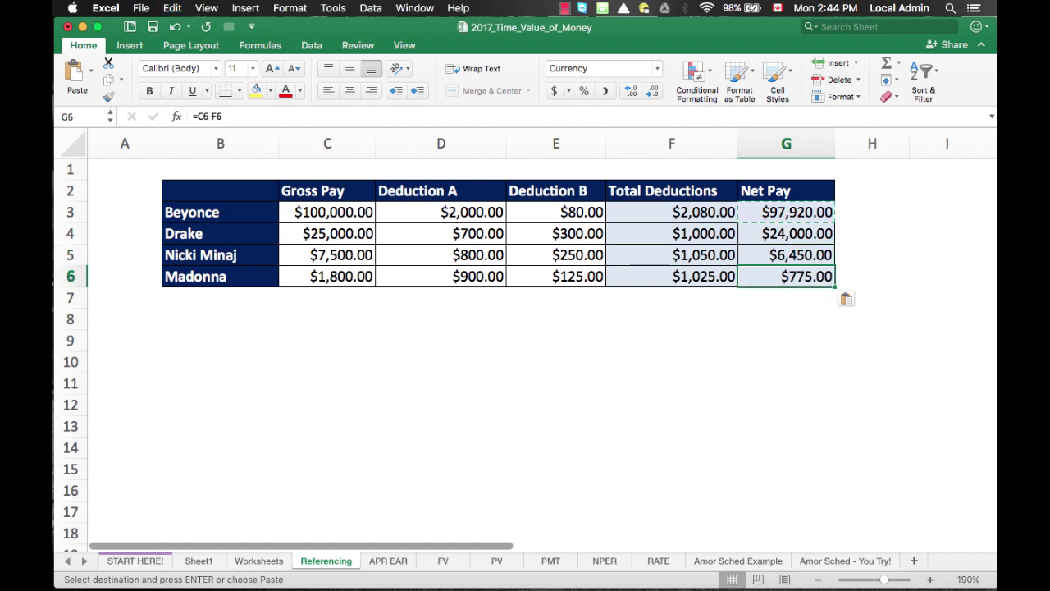
pyautogui.click(840, 321)
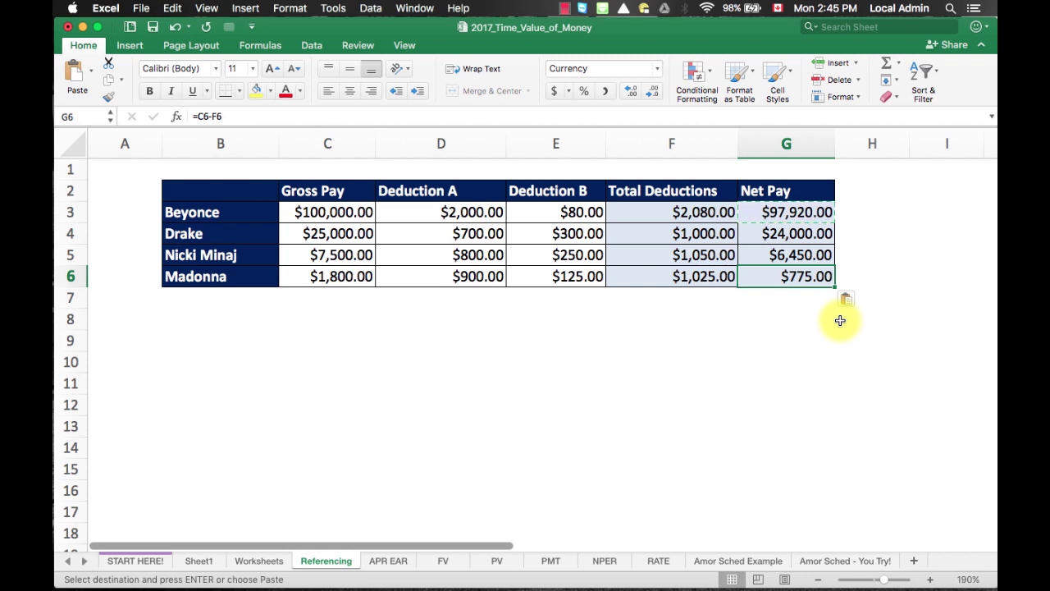
# - Reveal the total deductions formulas inside cells F3 and F4 to examine which cells each one references
pyautogui.click(658, 215)
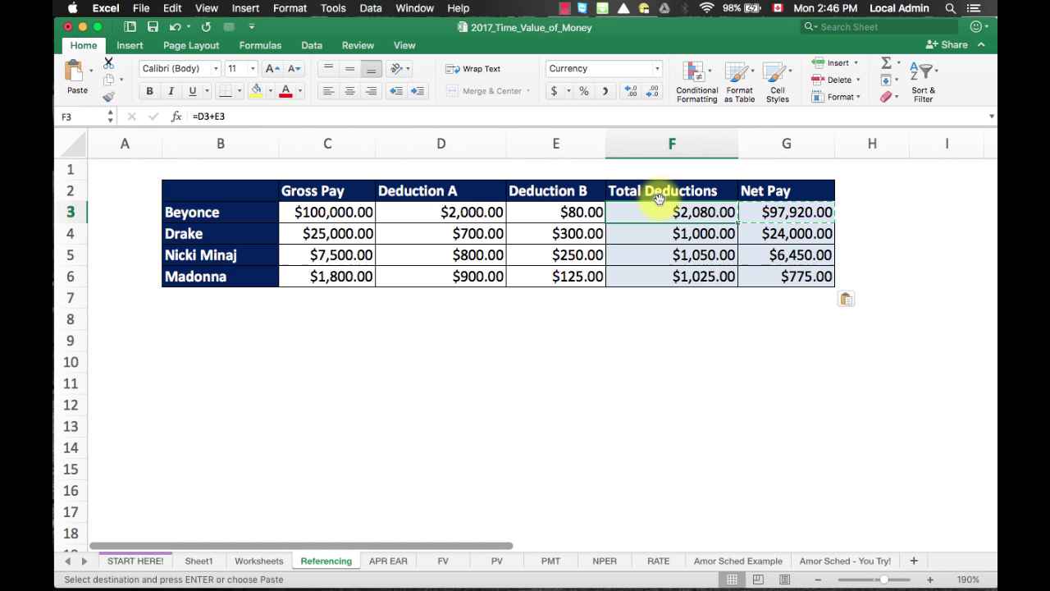
pyautogui.click(645, 229)
pyautogui.click(642, 215)
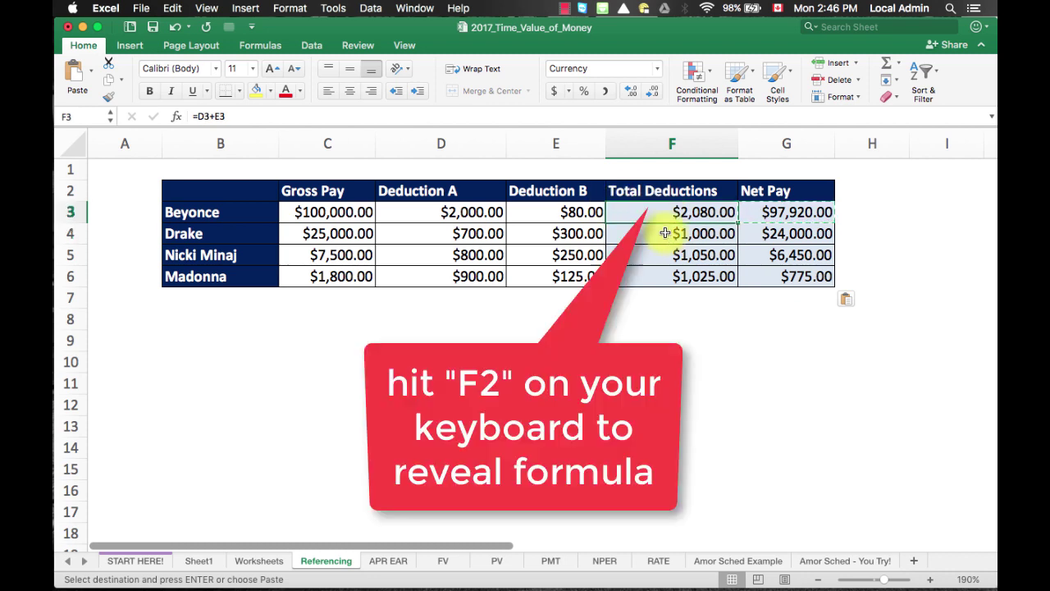
pyautogui.click(666, 231)
pyautogui.click(659, 215)
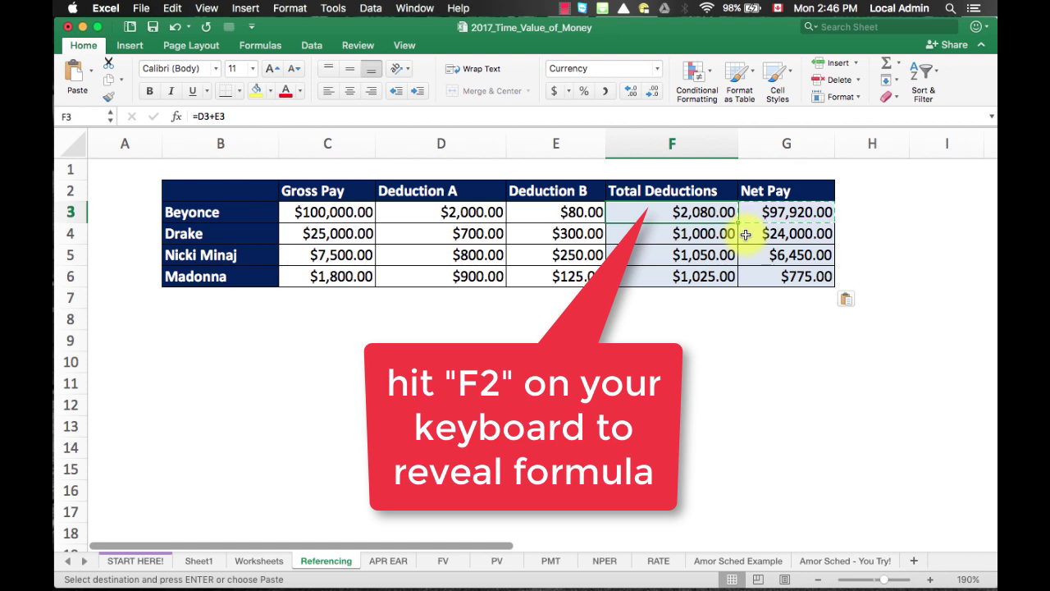
pyautogui.press('F2')
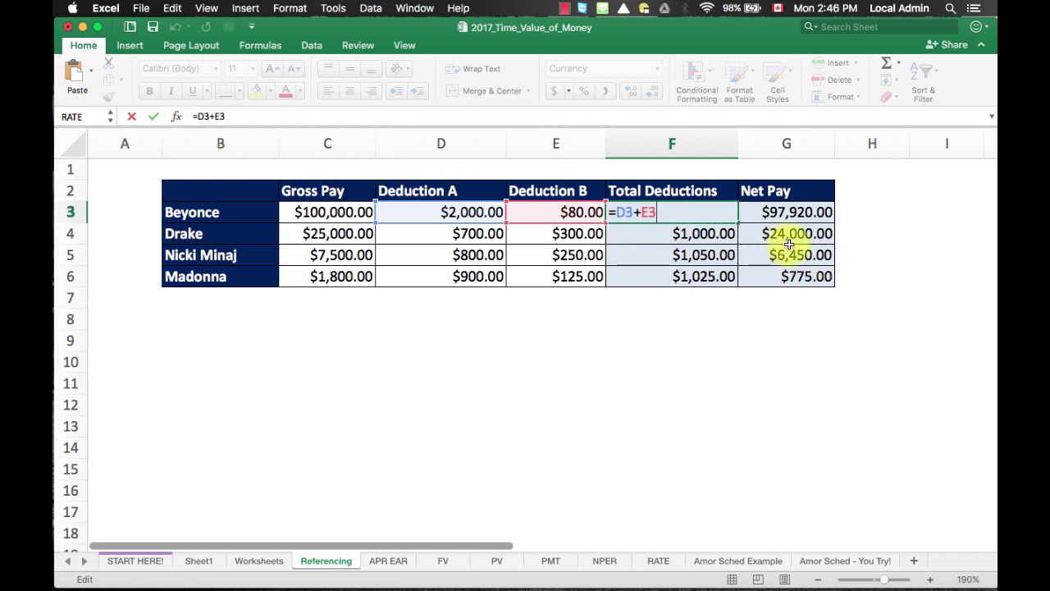
pyautogui.hotkey('ctrl', 'Return')
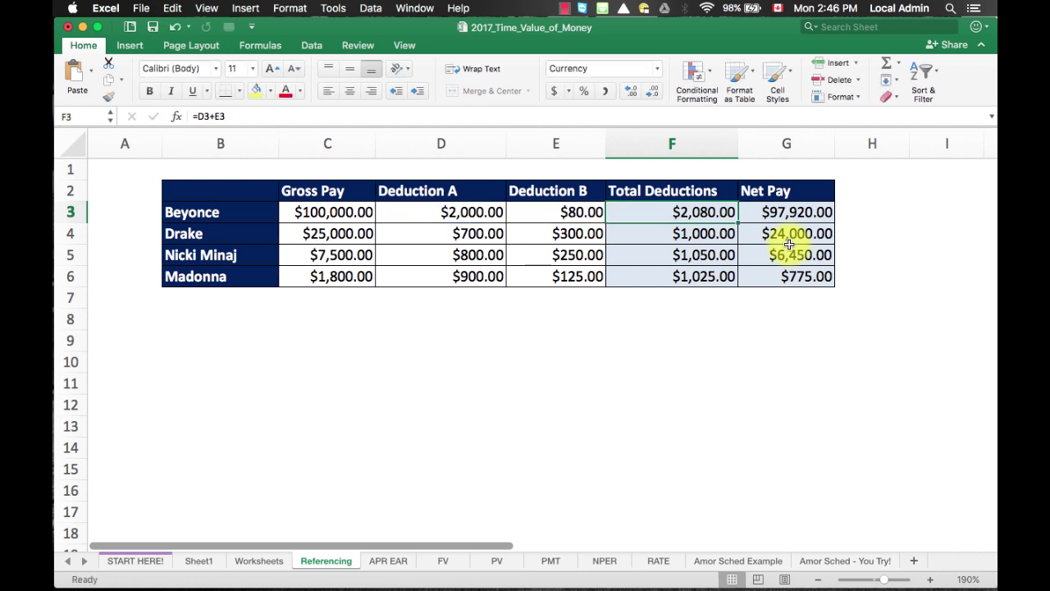
pyautogui.press('Return')
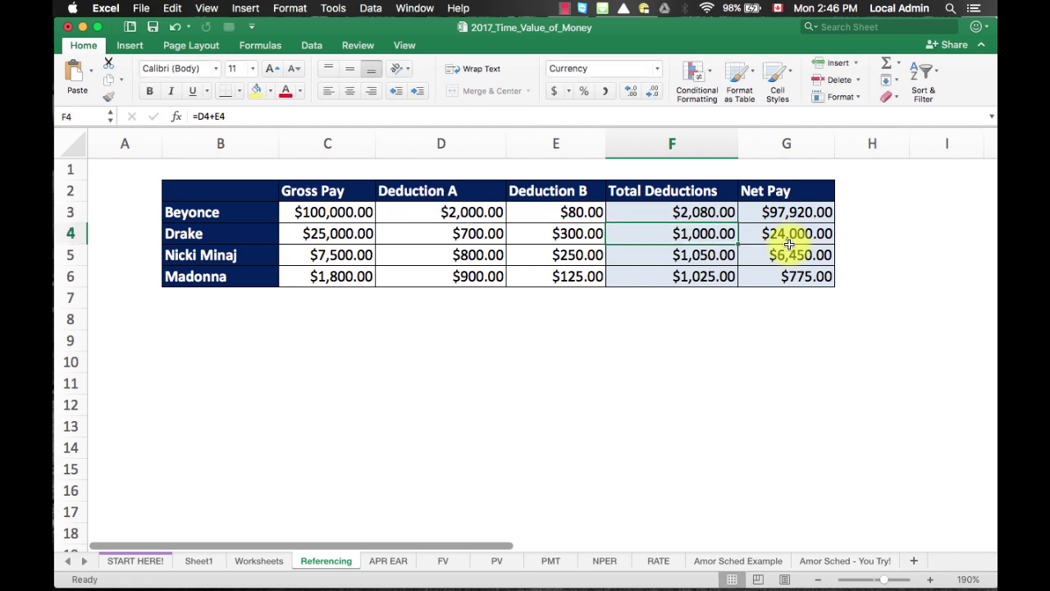
pyautogui.press('F2')
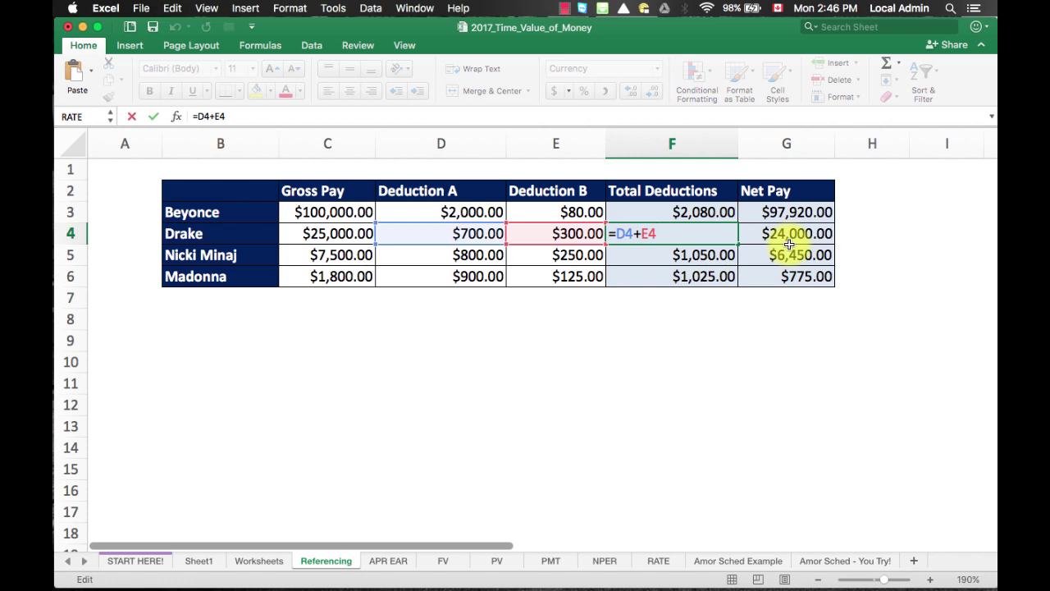
pyautogui.hotkey('ctrl', 'Return')
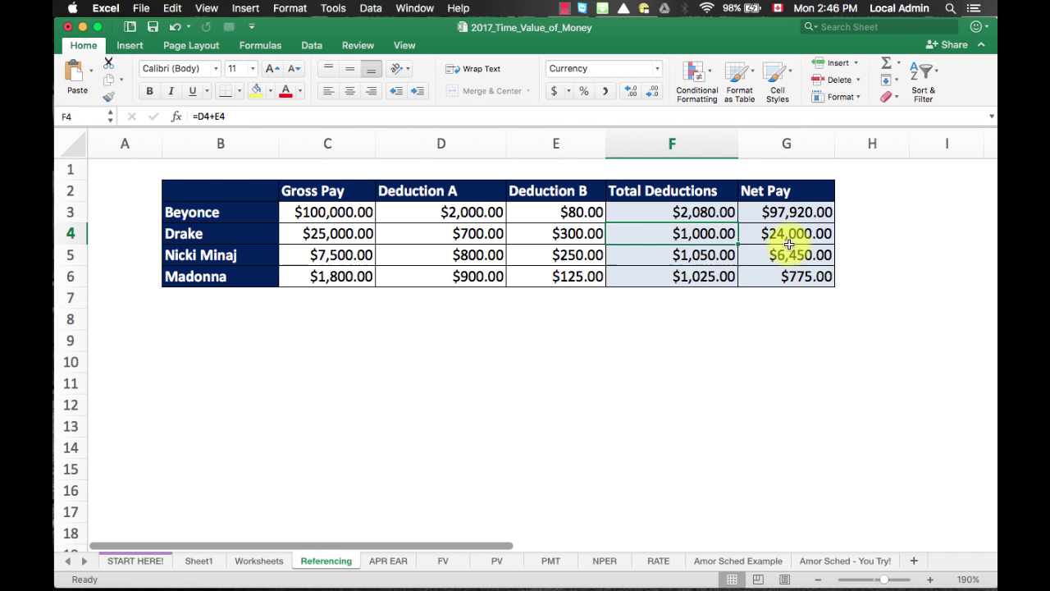
# - Reveal the total deductions formulas inside cells F5 and F6 to examine which cells each one references
pyautogui.press('Down')
pyautogui.press('F2')
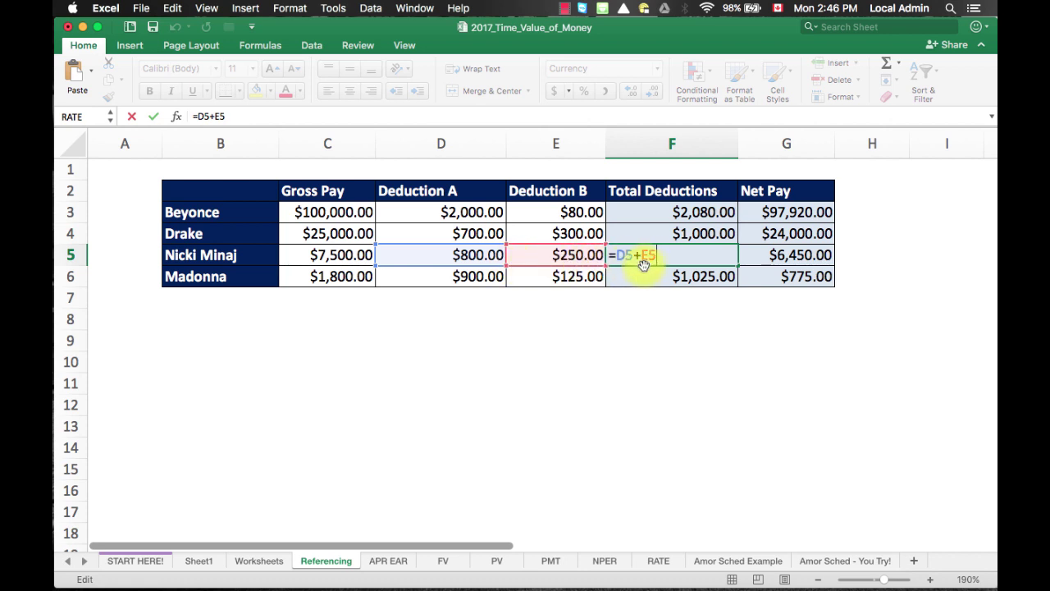
pyautogui.press('Return')
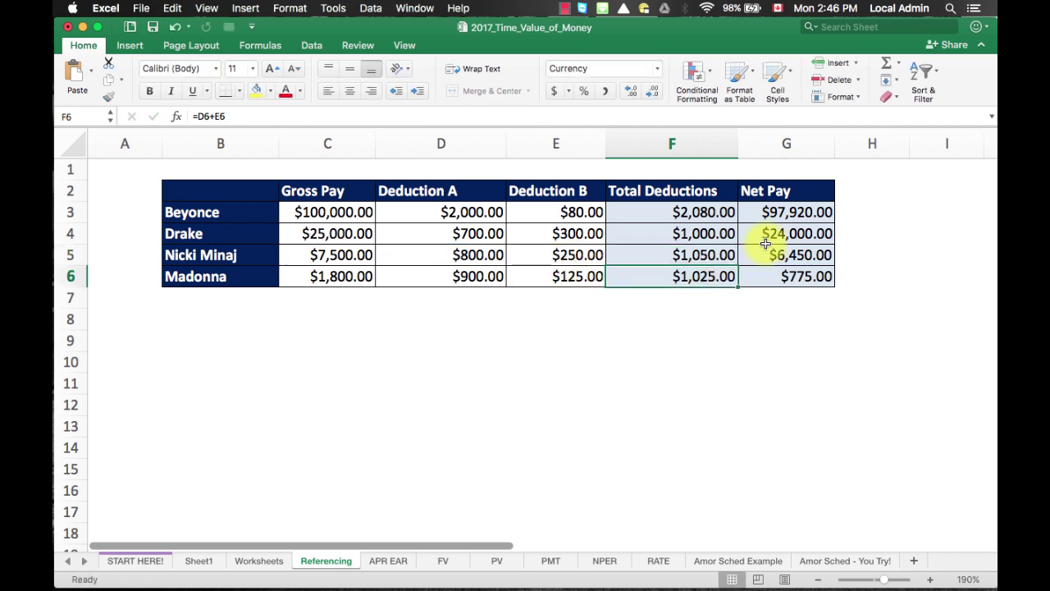
pyautogui.press('F2')
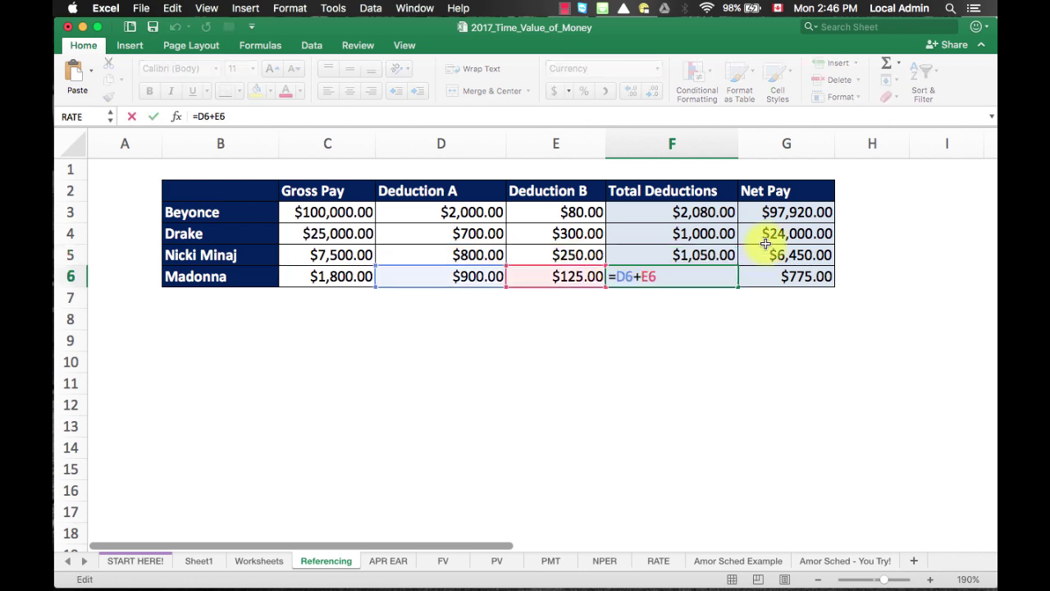
pyautogui.hotkey('ctrl', 'Return')
# - Reveal the net pay formulas in cells G3 through G6 one by one to examine which cells each one references
pyautogui.press('Right')
pyautogui.press('Up')
pyautogui.press('Up')
pyautogui.press('Up')
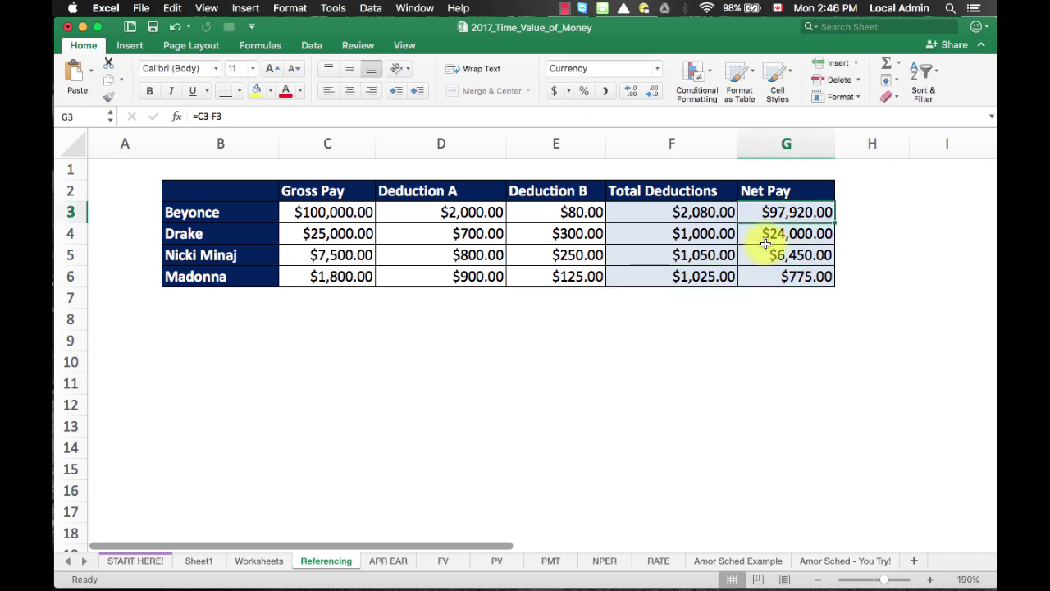
pyautogui.press('F2')
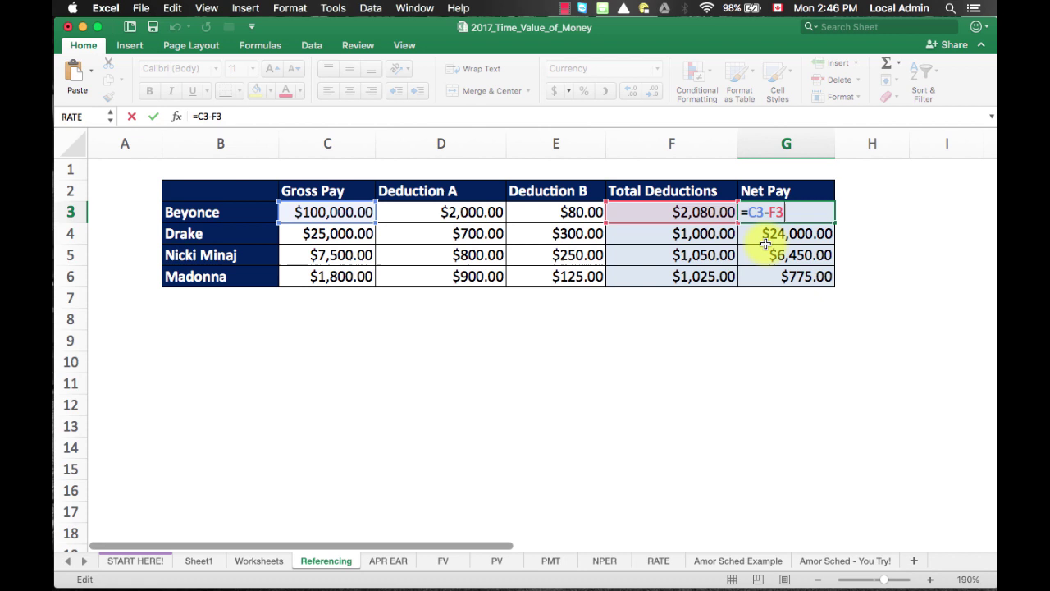
pyautogui.hotkey('ctrl', 'Return')
pyautogui.press('Down')
pyautogui.press('F2')
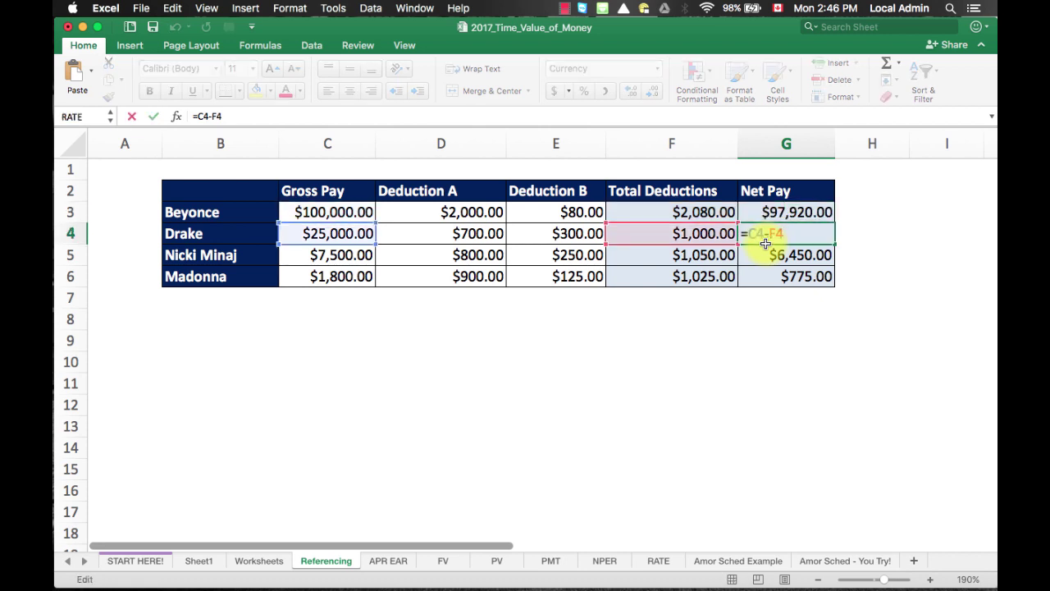
pyautogui.hotkey('ctrl', 'Return')
pyautogui.press('Down')
pyautogui.press('F2')
pyautogui.hotkey('ctrl', 'Return')
pyautogui.press('Down')
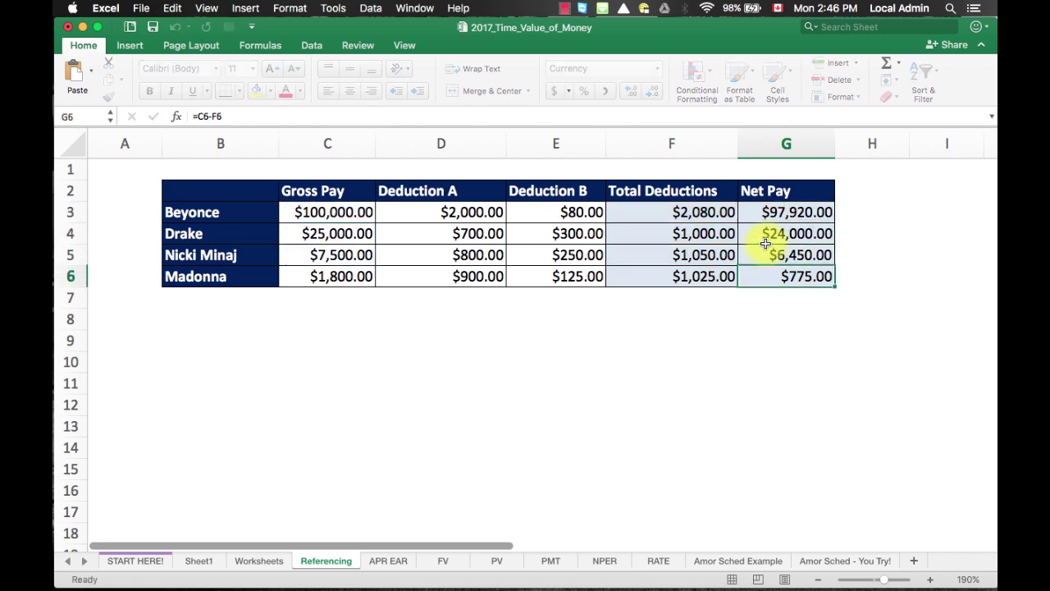
pyautogui.press('F2')
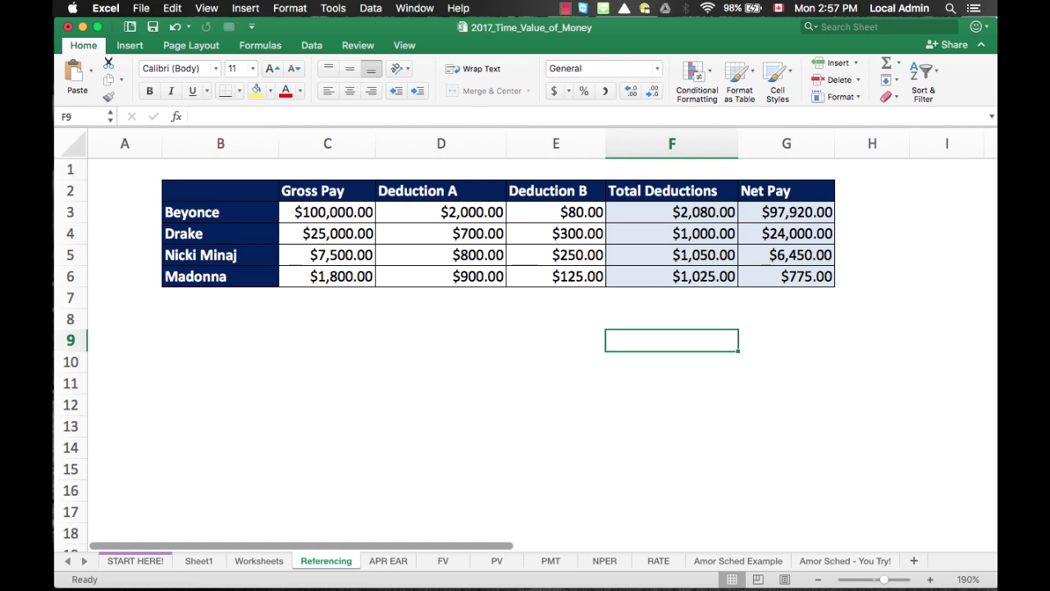
# - On the APR EAR sheet, enter the formula =(1+C4/C6)^C6-1 in D6 to calculate the EAR for yearly compounding
pyautogui.click(388, 560)
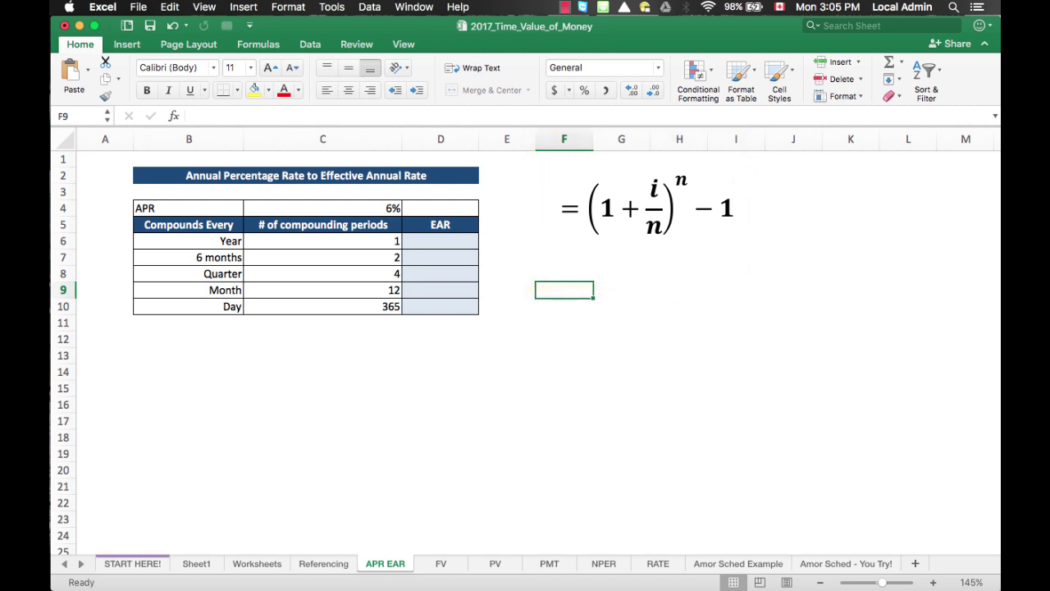
pyautogui.click(444, 237)
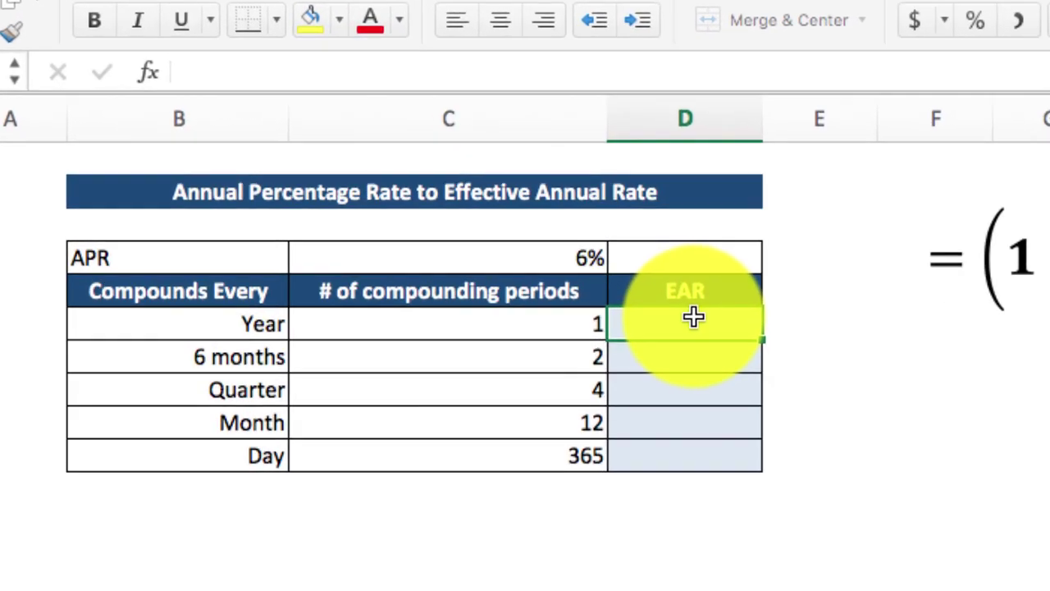
pyautogui.write('=')
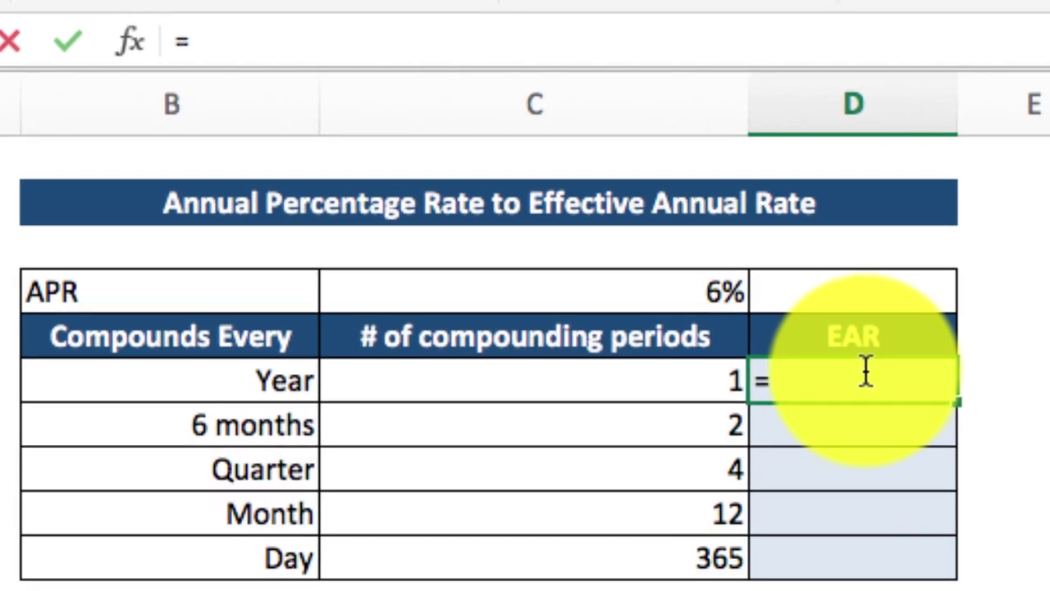
pyautogui.write('(1+')
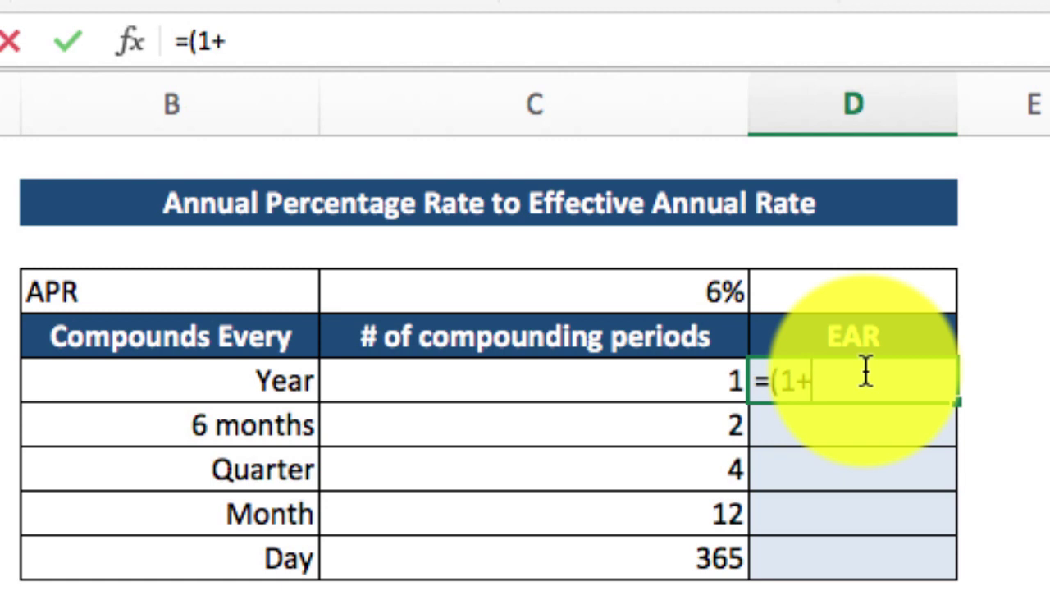
pyautogui.click(542, 293)
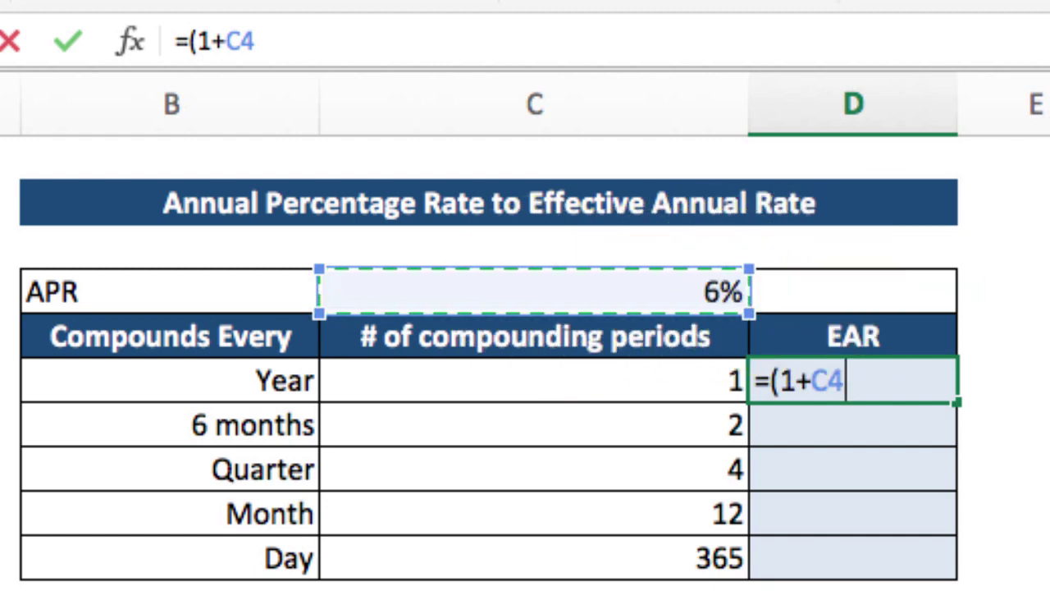
pyautogui.write('/')
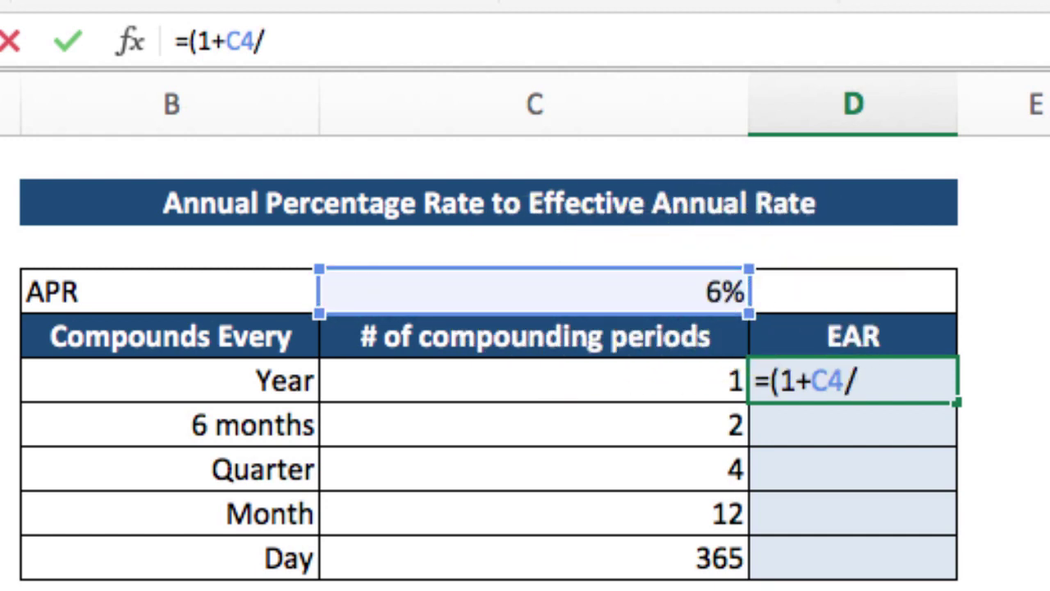
pyautogui.click(582, 380)
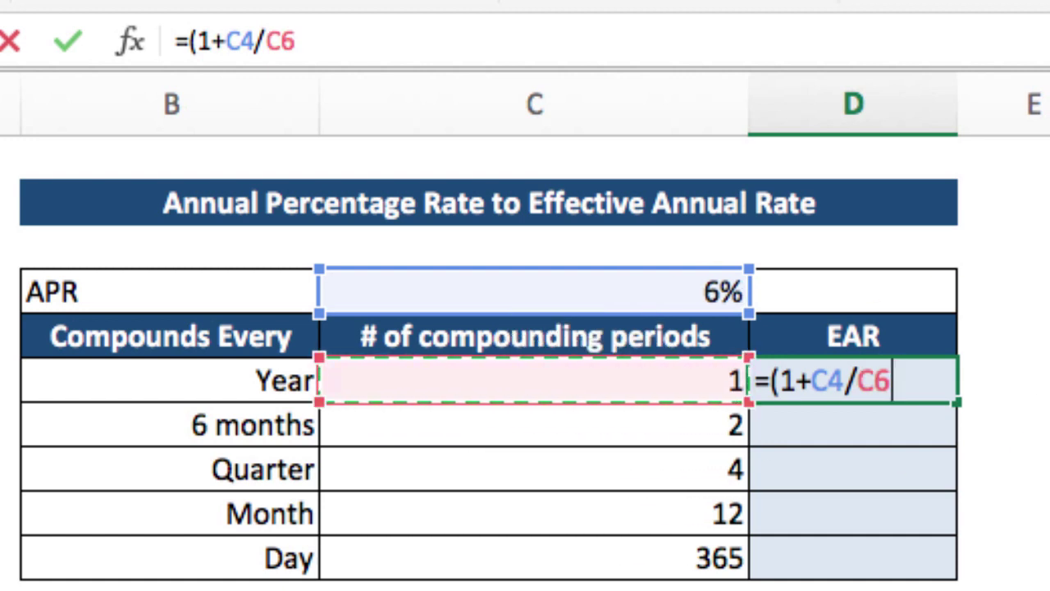
pyautogui.write(')')
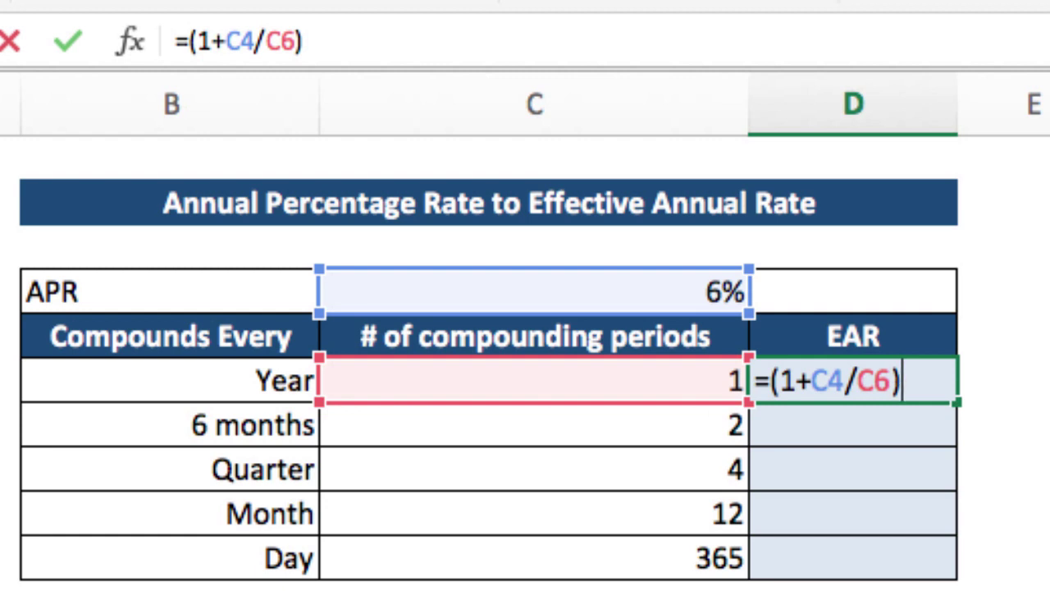
pyautogui.write('^')
pyautogui.click(452, 379)
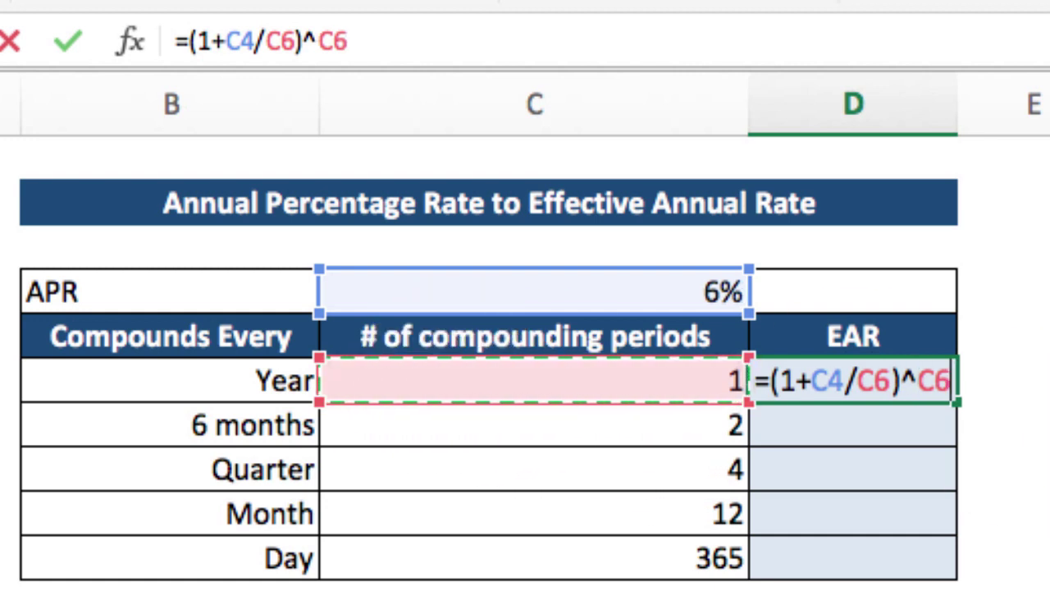
pyautogui.write('-1')
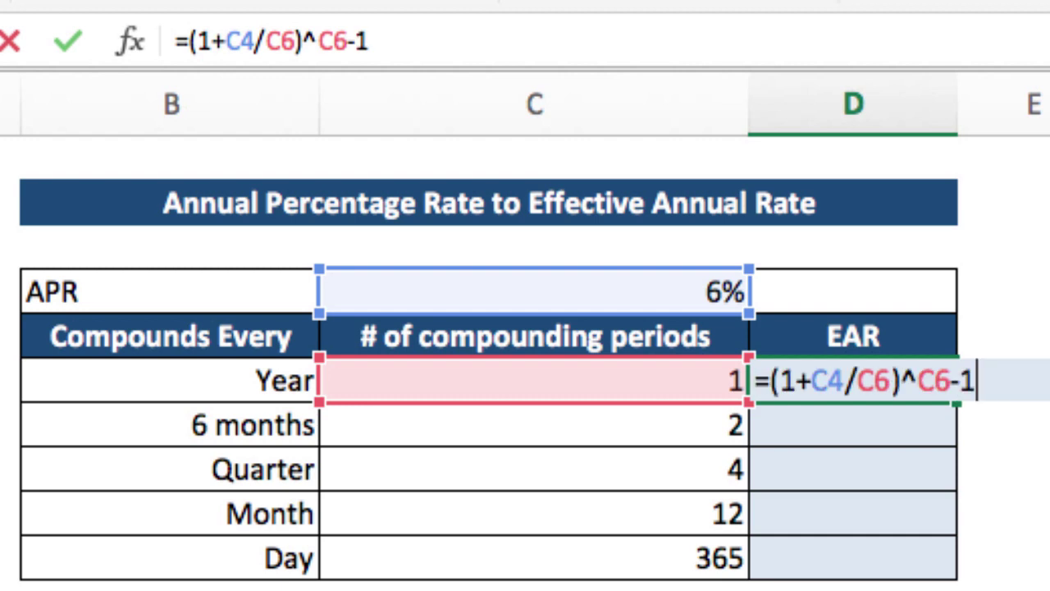
pyautogui.press('Return')
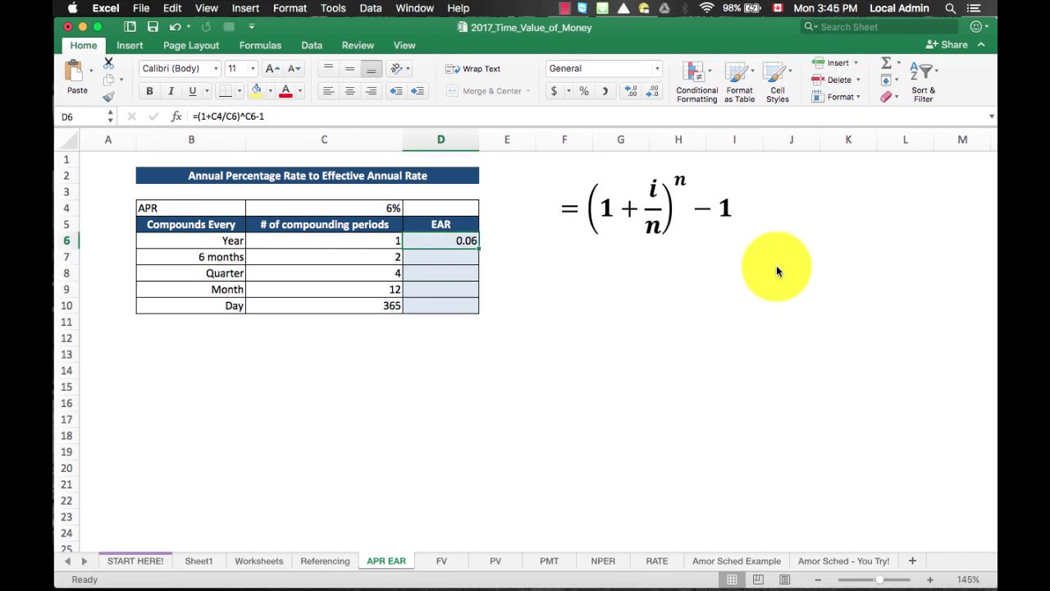
# - Try to fill the remaining EAR cells D7 through D10 by copying the D6 formula with its relative APR reference
pyautogui.press('super+c')
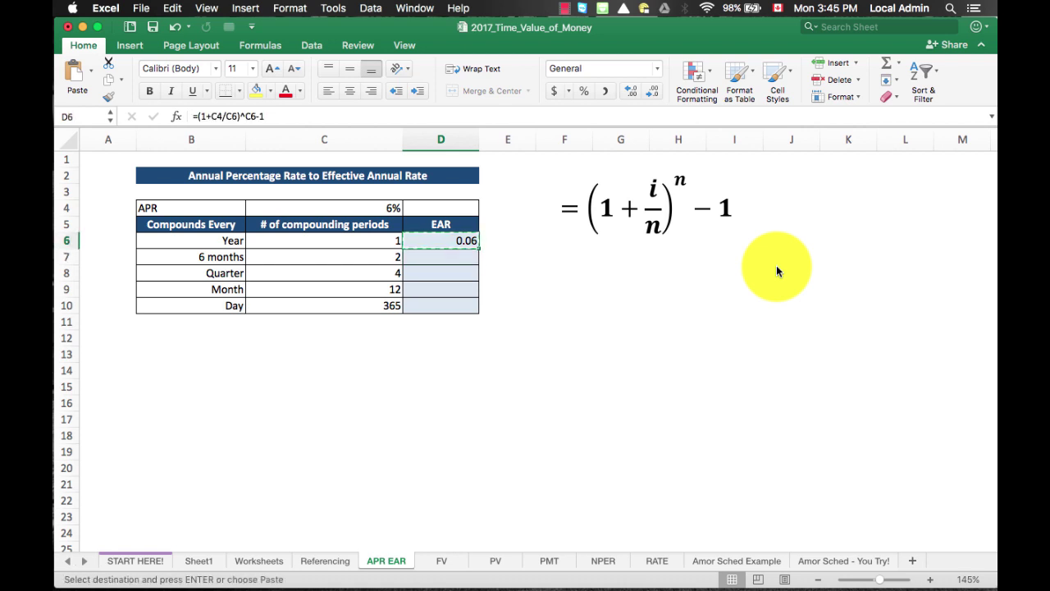
pyautogui.press('Down')
pyautogui.press('super+v')
pyautogui.press('Down')
pyautogui.press('super+v')
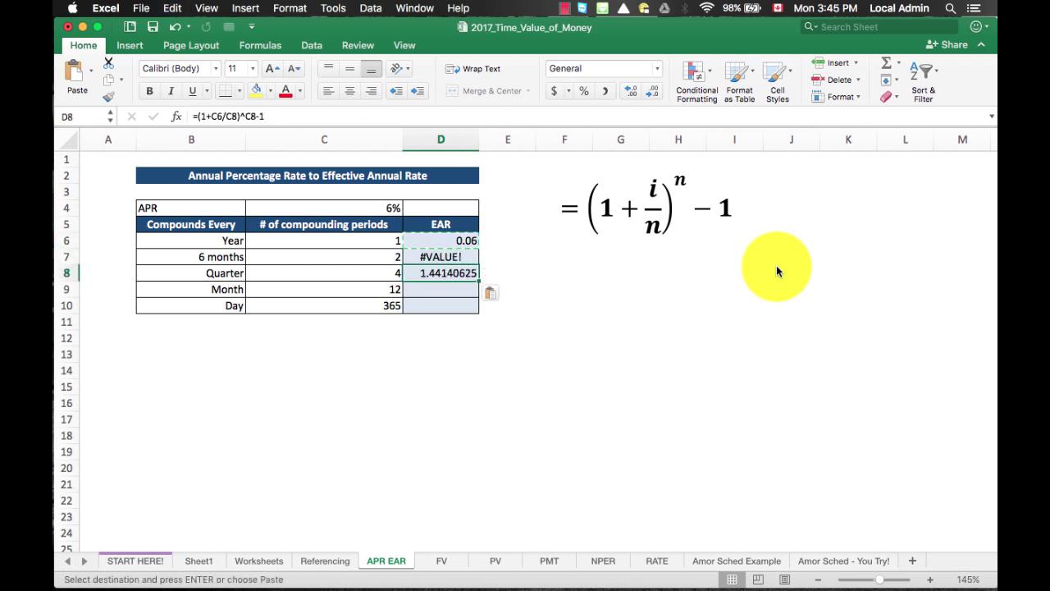
pyautogui.press('Down')
pyautogui.press('super+v')
pyautogui.press('Down')
pyautogui.press('super+v')
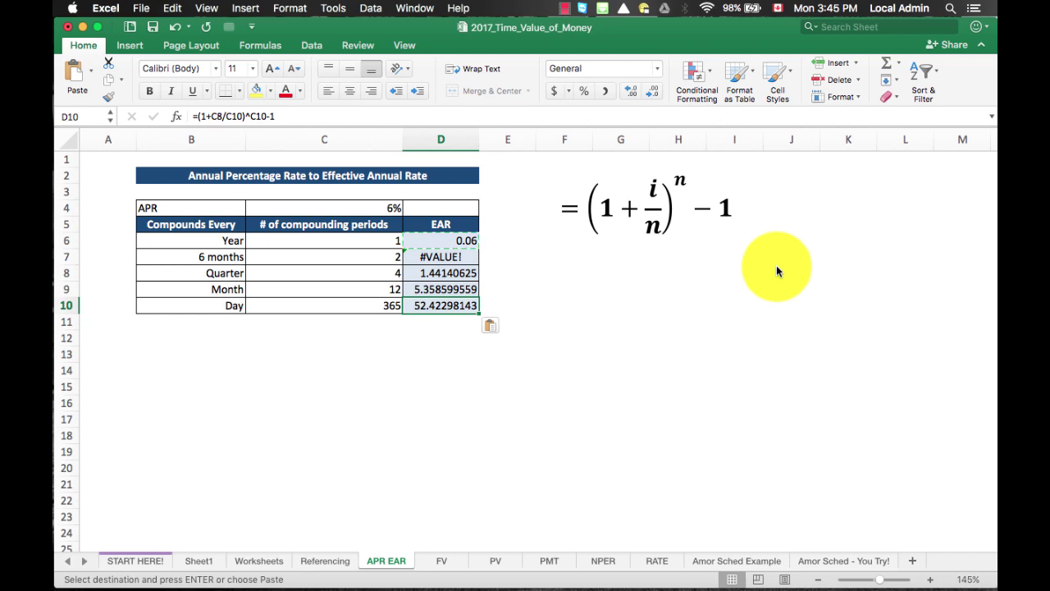
# - Reveal the copied EAR formula in D7 for the 6 months row to examine which cells it references
pyautogui.click(426, 255)
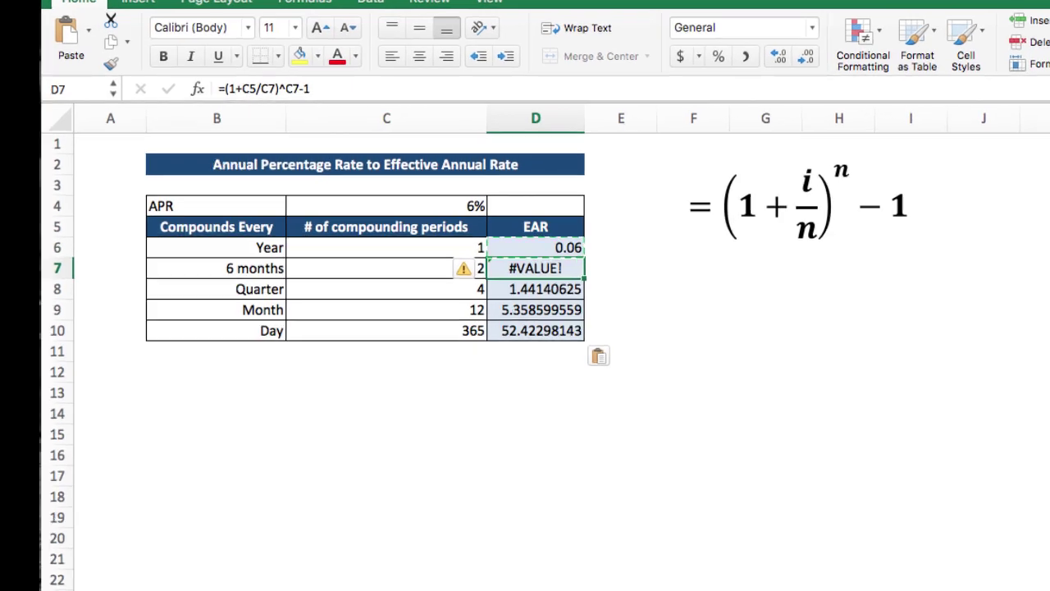
pyautogui.press('F2')
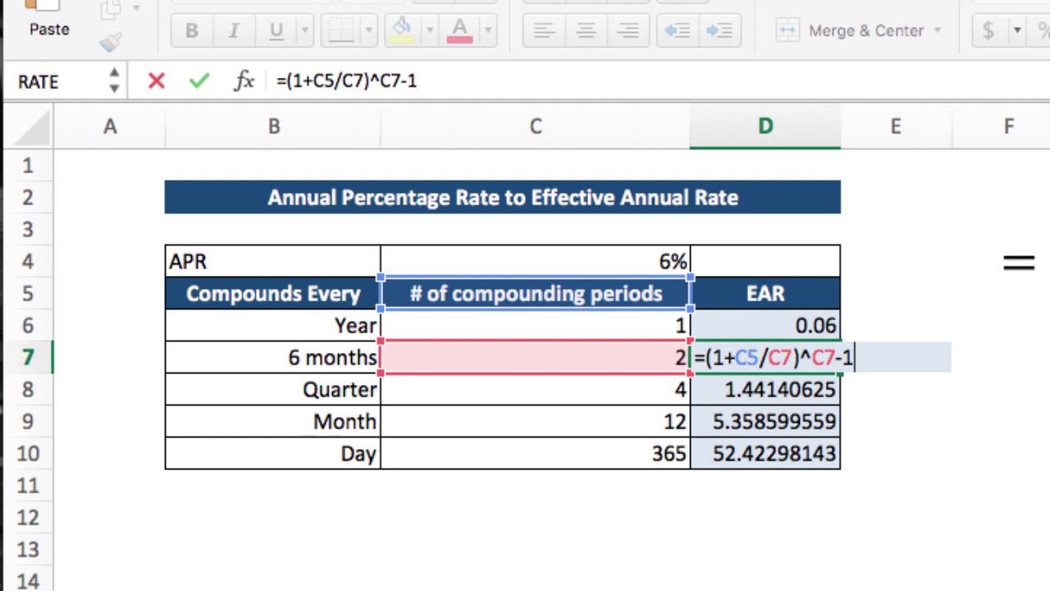
pyautogui.hotkey('ctrl', 'Return')
# - Lock the APR row reference in D6 by changing its formula to =(1+C$4/C6)^C6-1
pyautogui.press('Up')
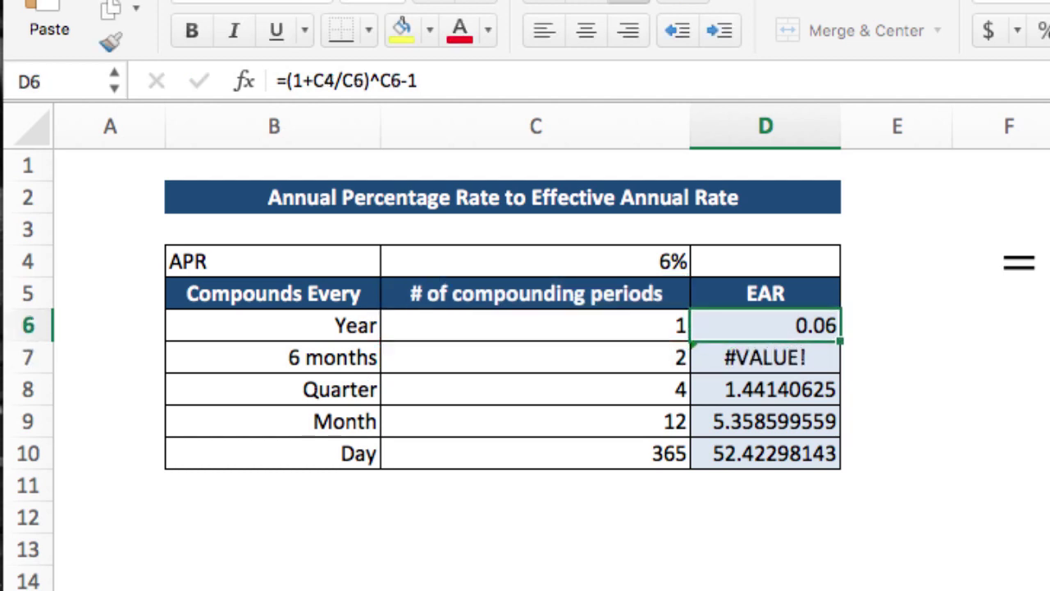
pyautogui.press('F2')
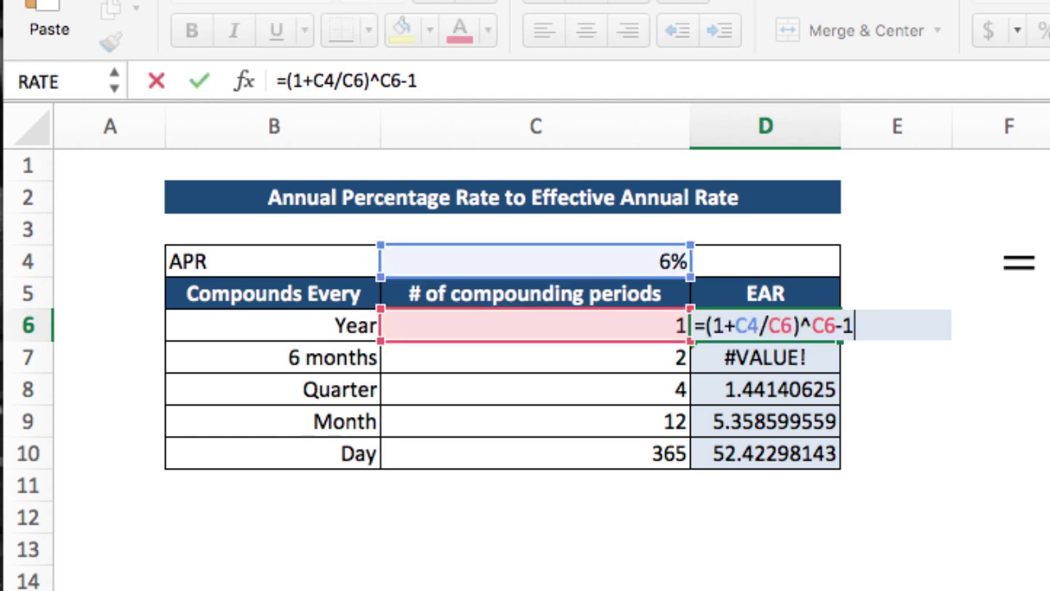
pyautogui.press('Left')
pyautogui.press('Left')
pyautogui.press('Left')
pyautogui.press('Left')
pyautogui.press('Left')
pyautogui.press('Left')
pyautogui.press('Left')
pyautogui.press('Left')
pyautogui.press('Left')
pyautogui.press('Left')
pyautogui.press('Right')
pyautogui.write('$')
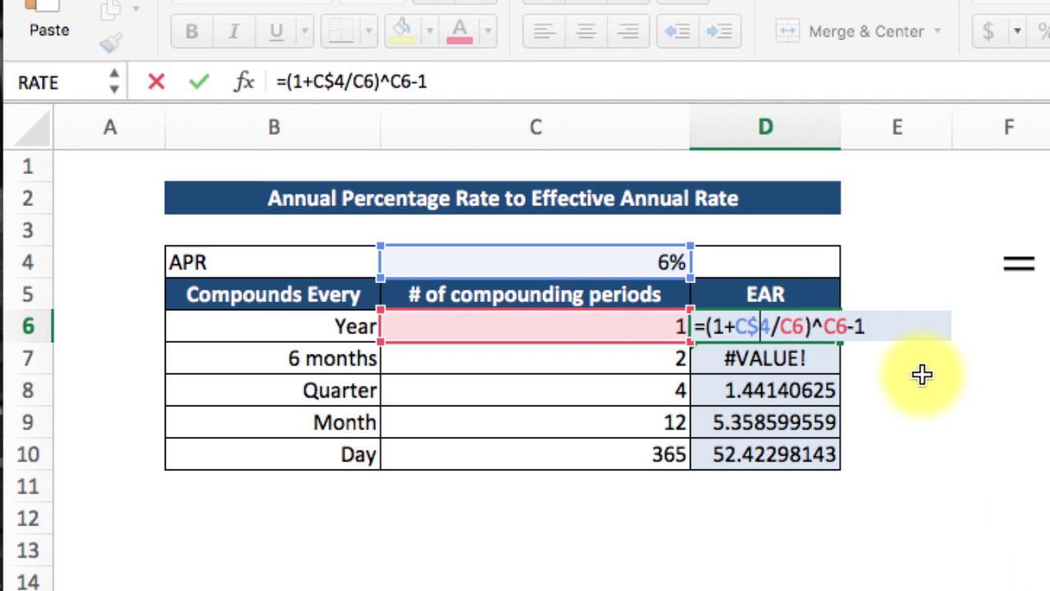
pyautogui.press('Return')
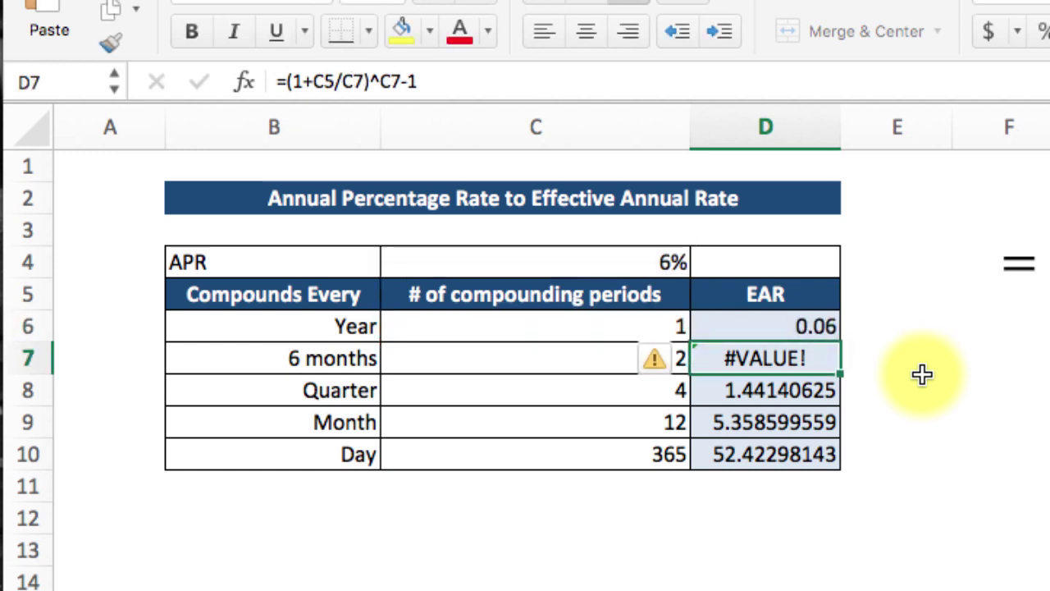
# - Copy the EAR formula with the locked APR row from D6 into D7, D8, D9 and D10
pyautogui.press('Up')
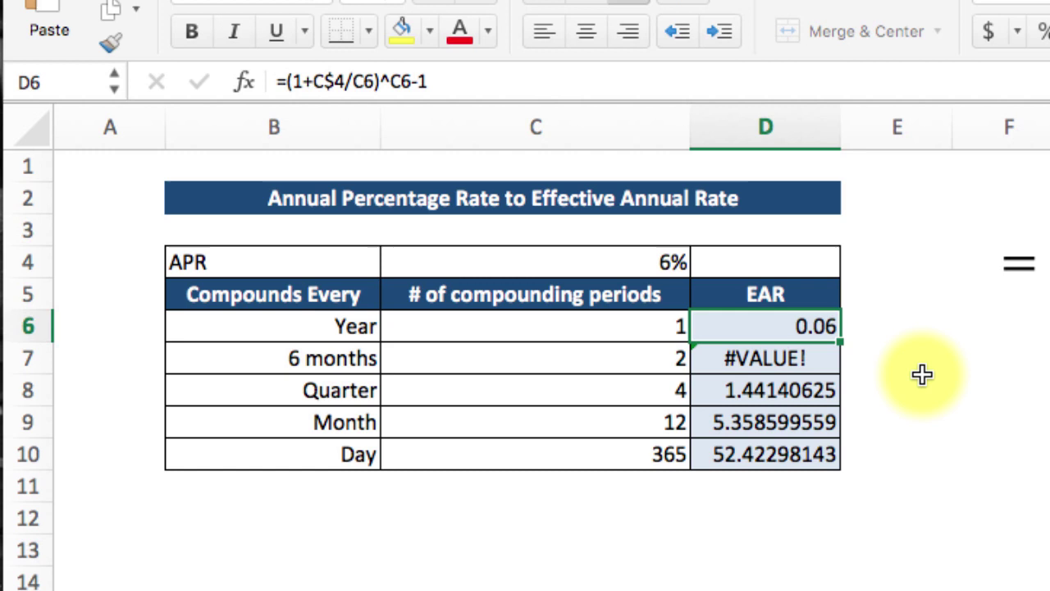
pyautogui.press('super+c')
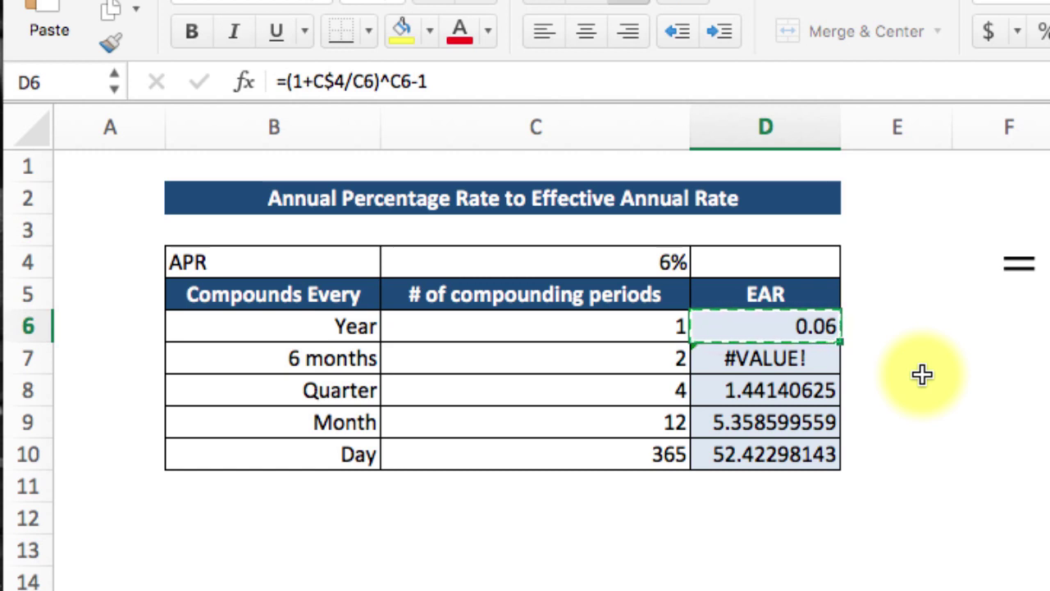
pyautogui.press('Down')
pyautogui.press('super+v')
pyautogui.press('Down')
pyautogui.press('super+v')
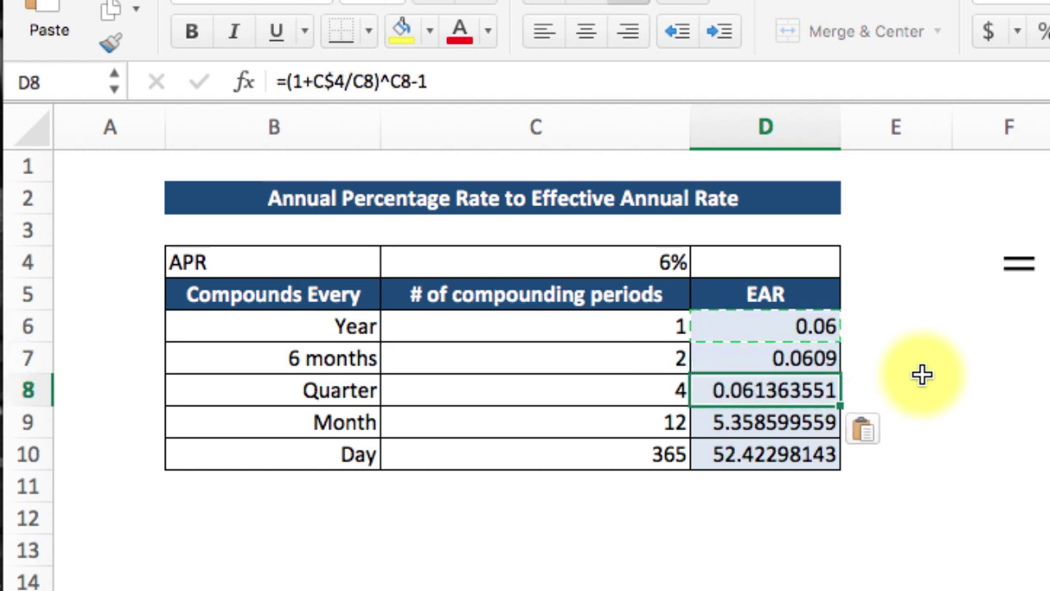
pyautogui.press('Down')
pyautogui.press('super+v')
pyautogui.press('Down')
pyautogui.press('super+v')
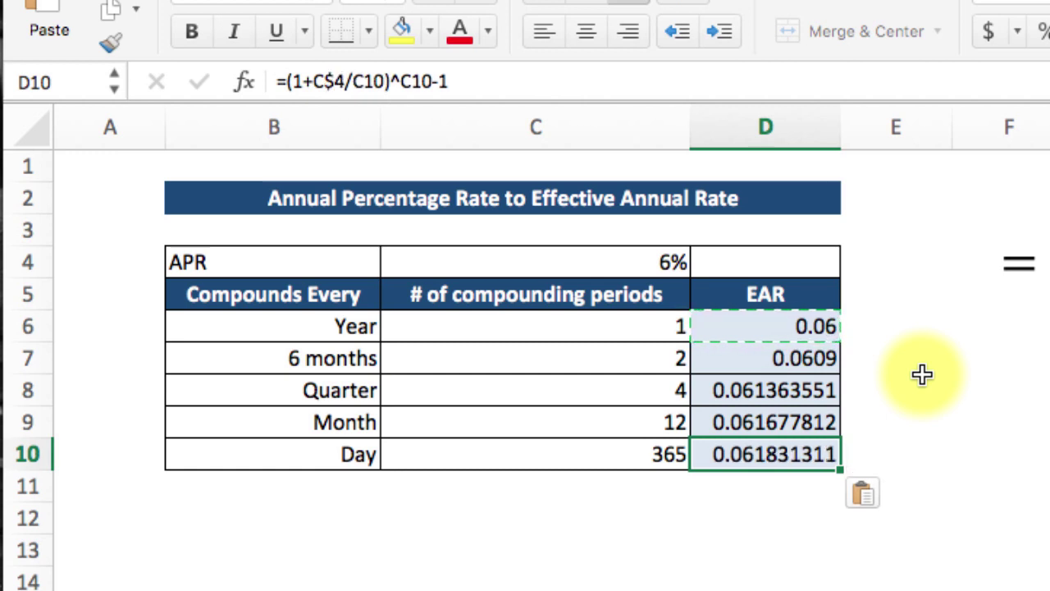
# - Reveal the copied EAR formulas in D7 and D8 to examine which APR and compounding-period cells they reference
pyautogui.press('Up')
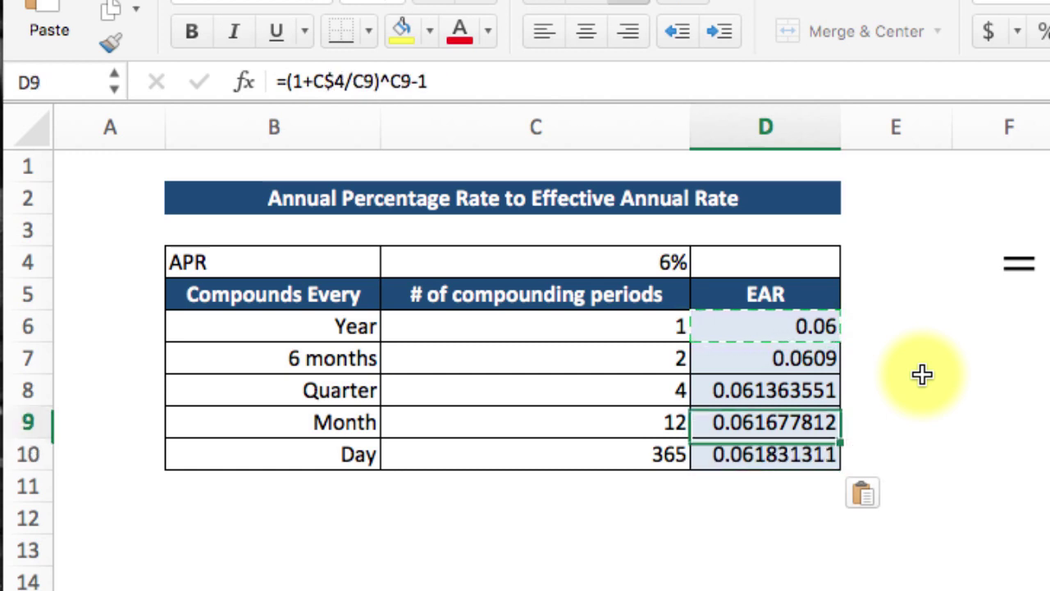
pyautogui.press('Up')
pyautogui.press('Up')
pyautogui.press('F2')
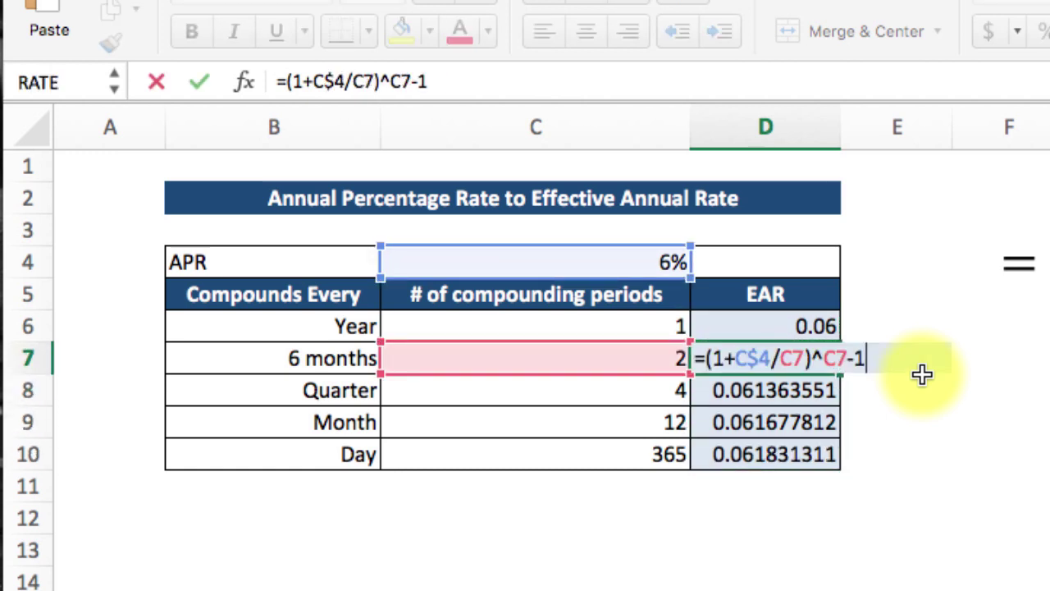
pyautogui.press('Escape')
pyautogui.press('Down')
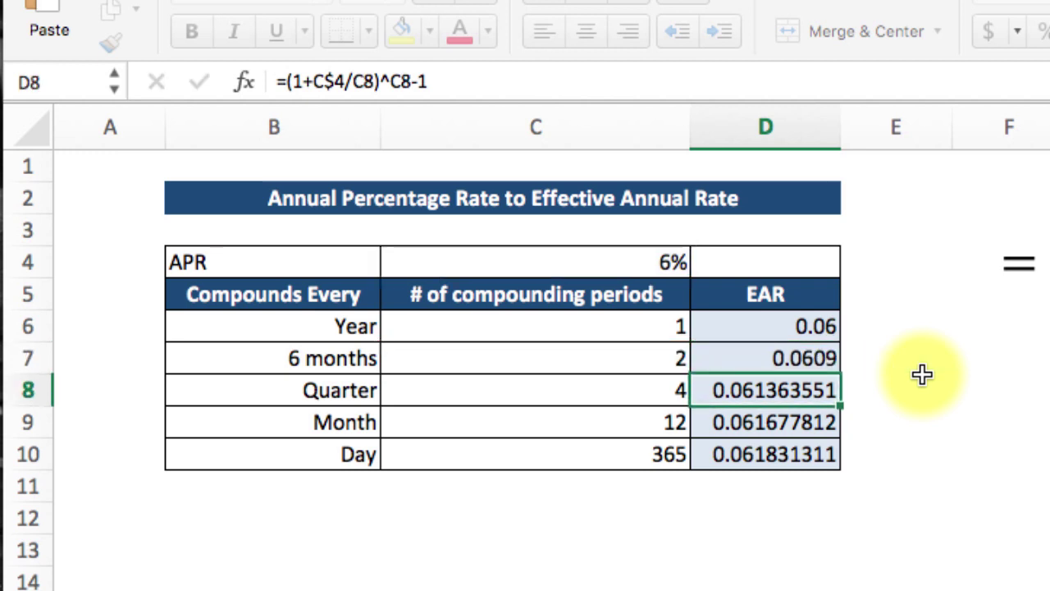
pyautogui.press('F2')
pyautogui.press('Escape')
# - Check the cell references of the copied EAR formulas in D9 and D10 for the Month and Day rows
pyautogui.press('Down')
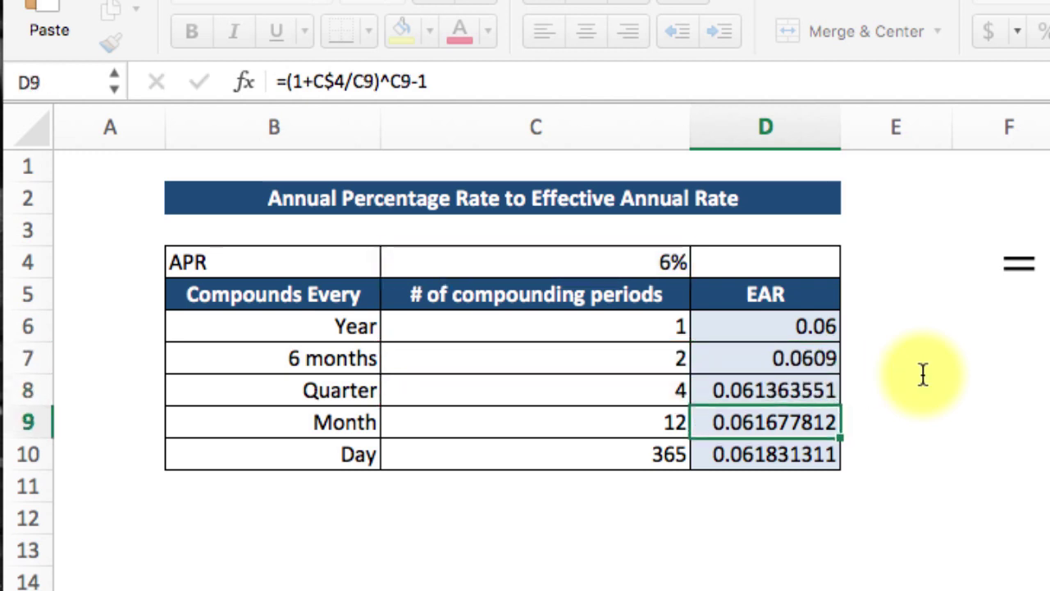
pyautogui.press('F2')
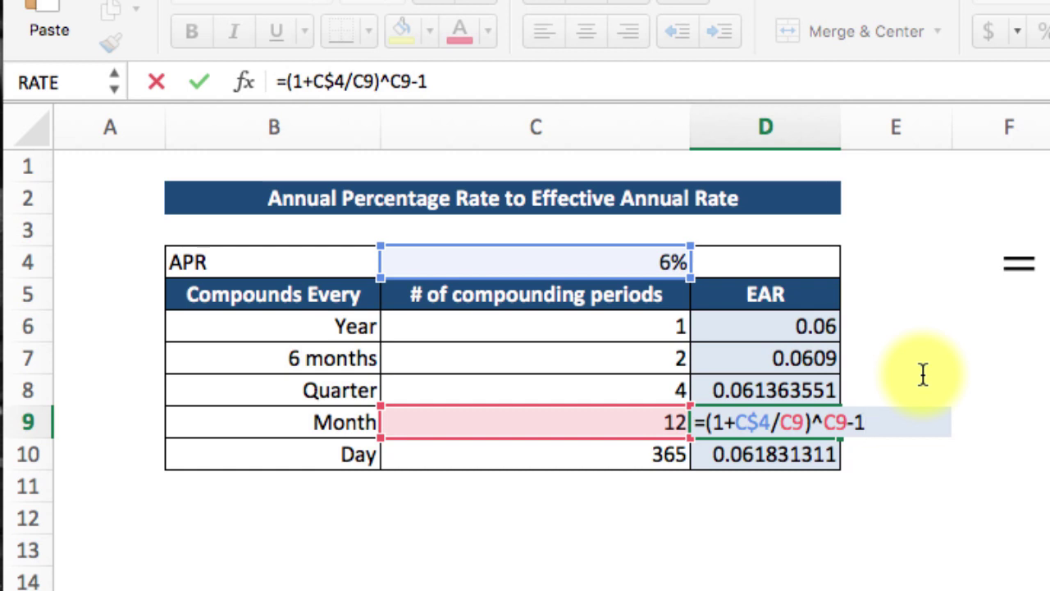
pyautogui.press('Escape')
pyautogui.press('Down')
pyautogui.press('F2')
pyautogui.press('Escape')
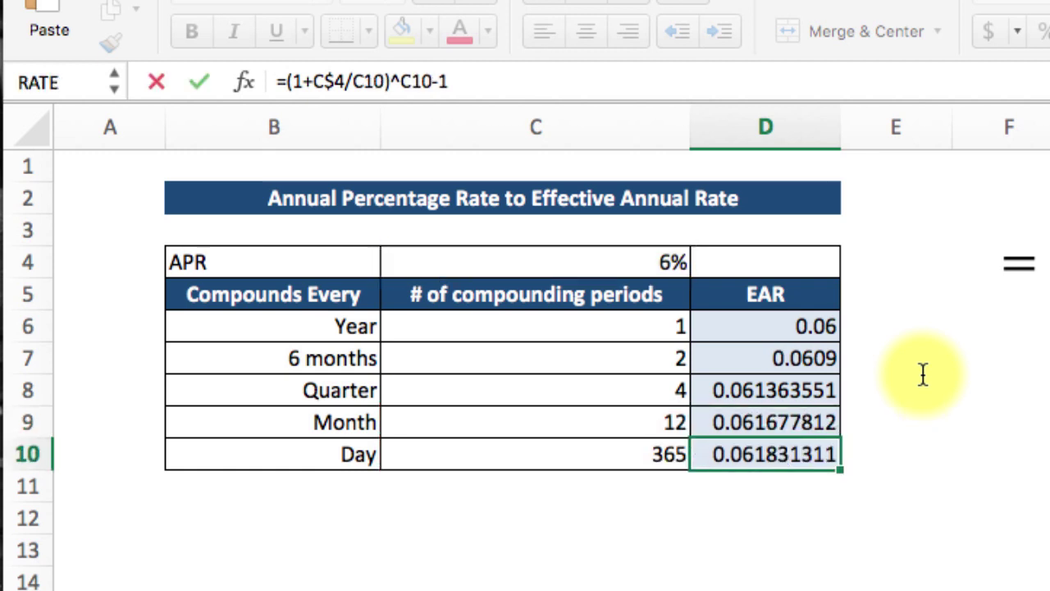
pyautogui.press('Down')
pyautogui.press('Up')
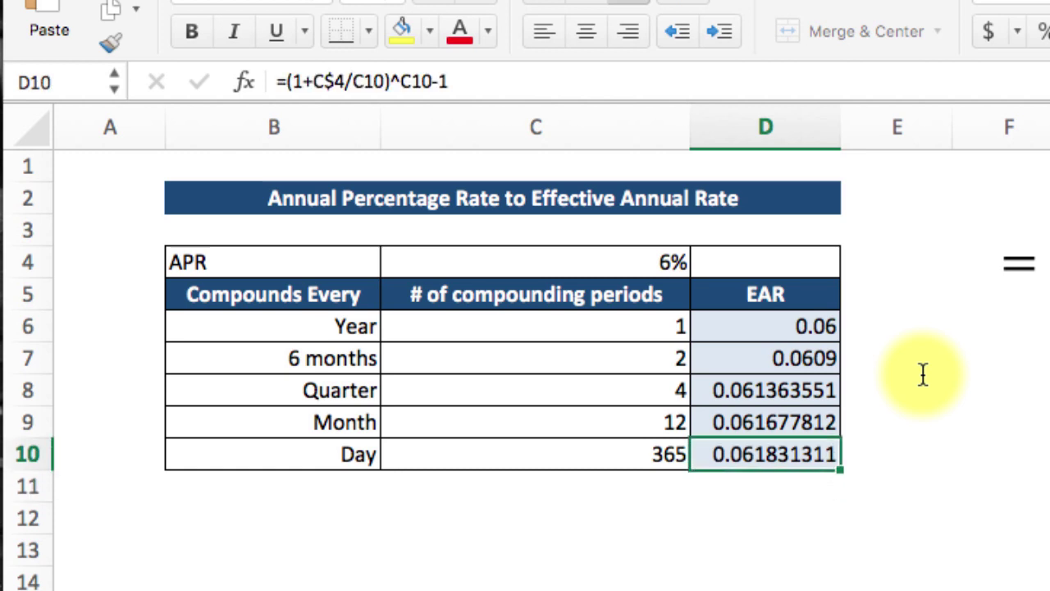
pyautogui.press('Up')
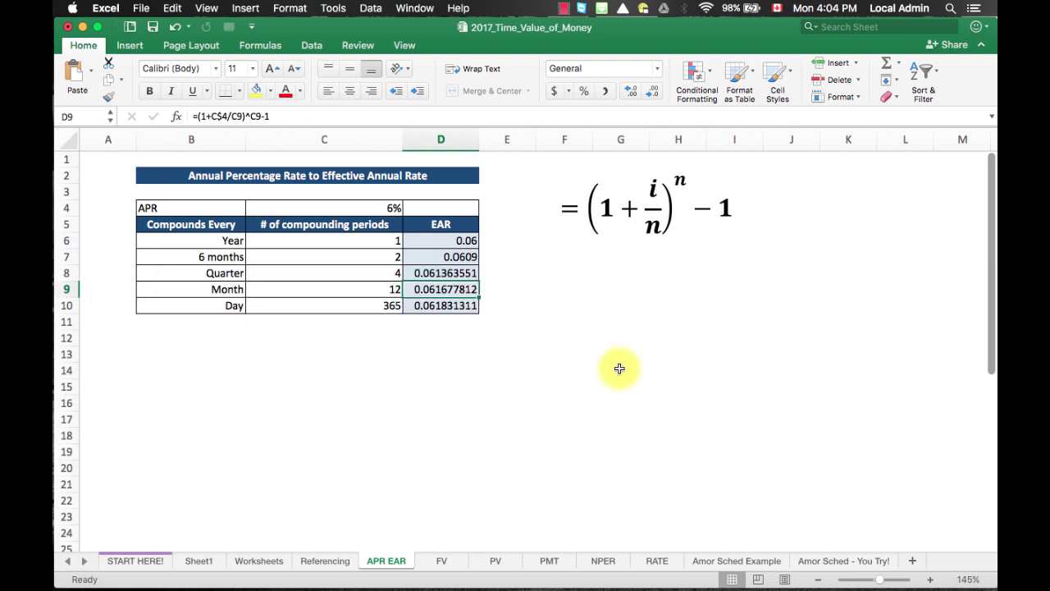
# - Cycle the APR reference in D6's EAR formula through its relative, absolute and mixed forms, ending on C$4
pyautogui.press('F4')
pyautogui.click(368, 208)
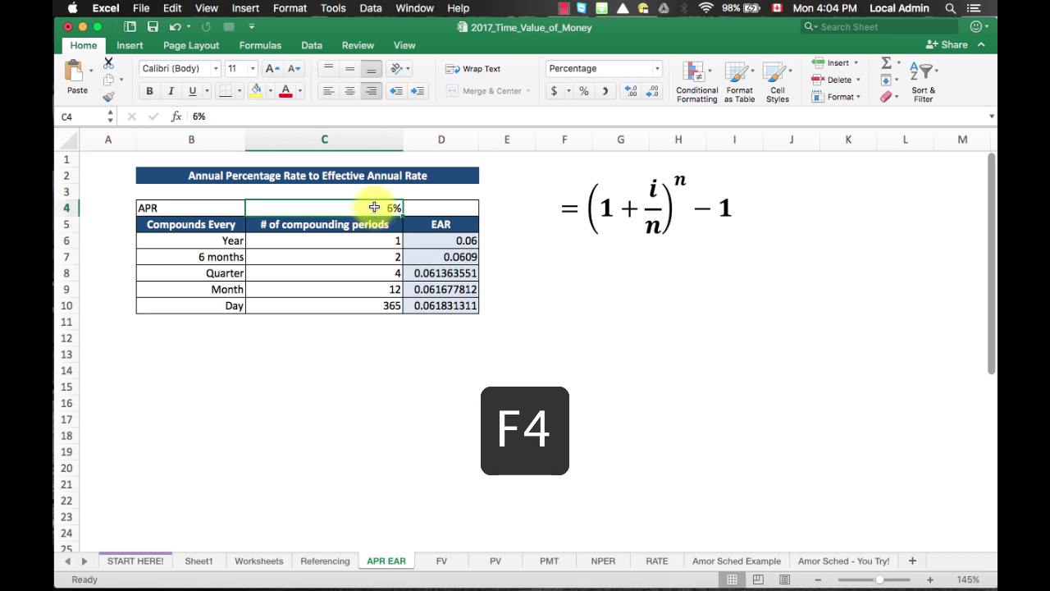
pyautogui.click(451, 238)
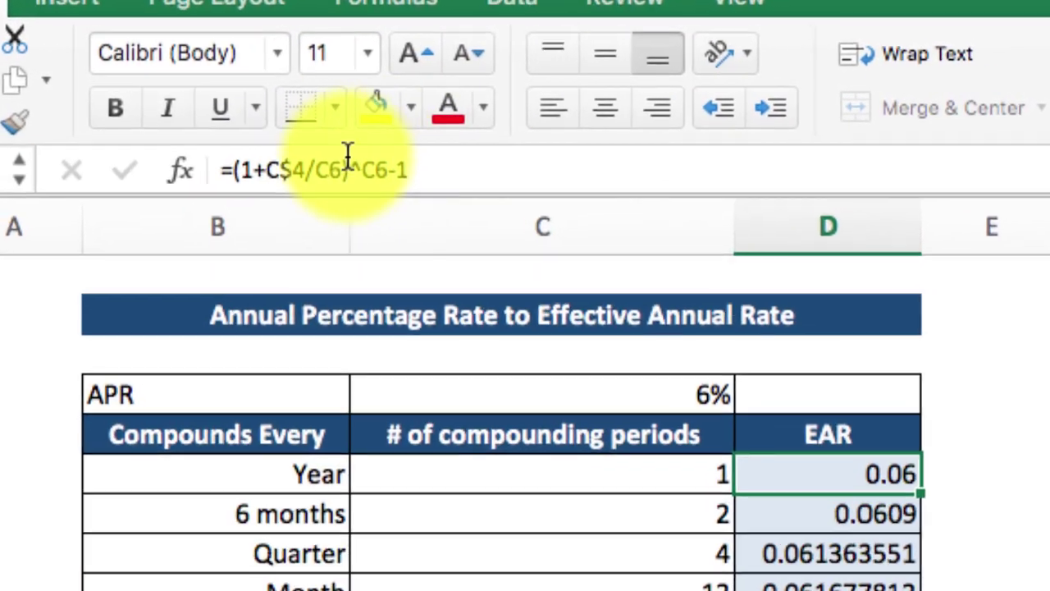
pyautogui.click(279, 140)
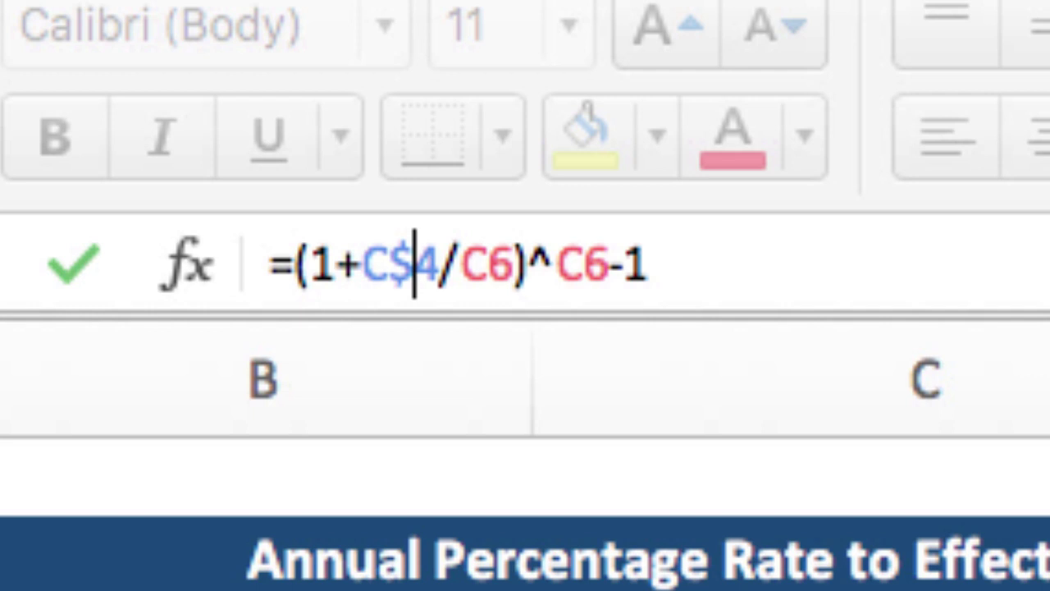
pyautogui.press('F4')
pyautogui.press('F4')
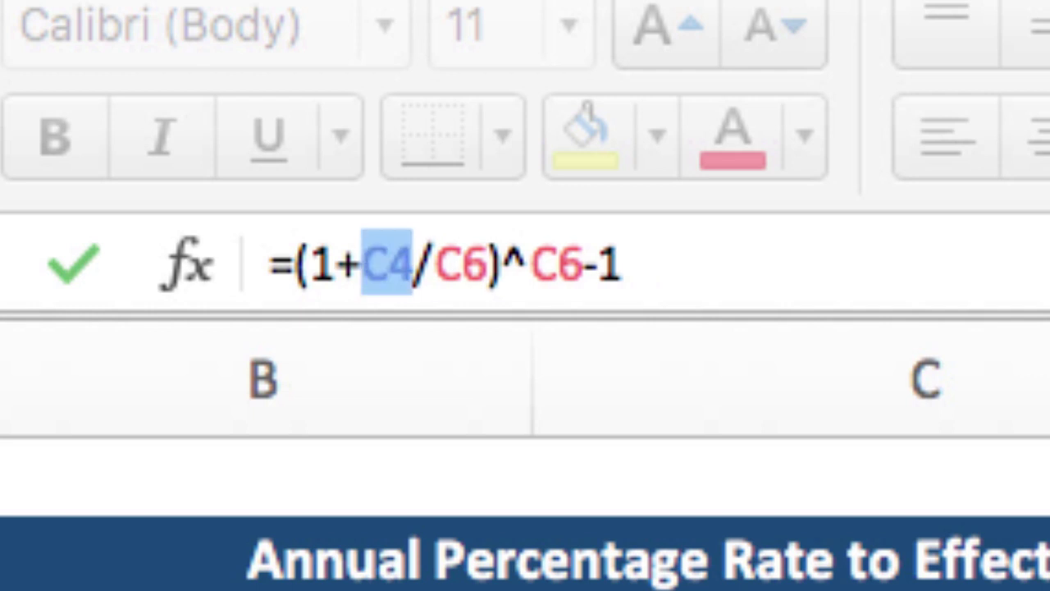
pyautogui.press('F4')
pyautogui.press('F4')
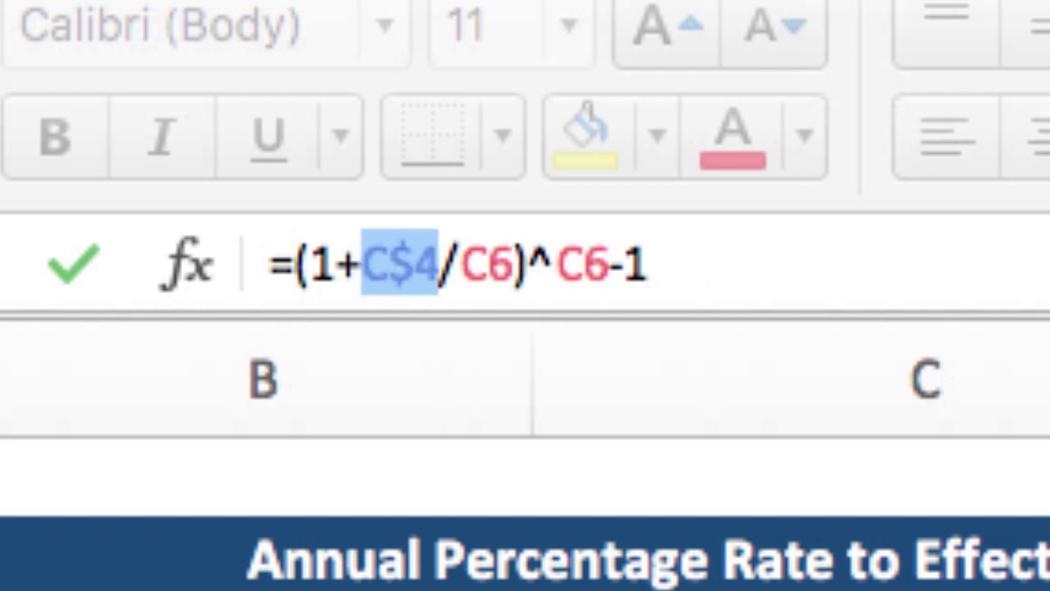
pyautogui.press('F4')
pyautogui.press('F4')
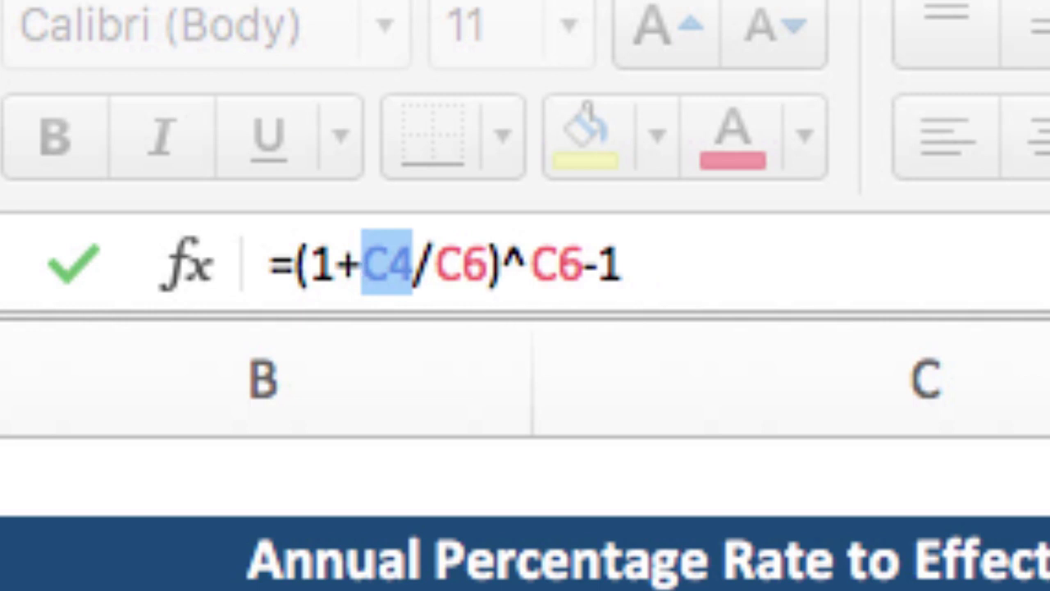
pyautogui.press('F4')
pyautogui.press('F4')
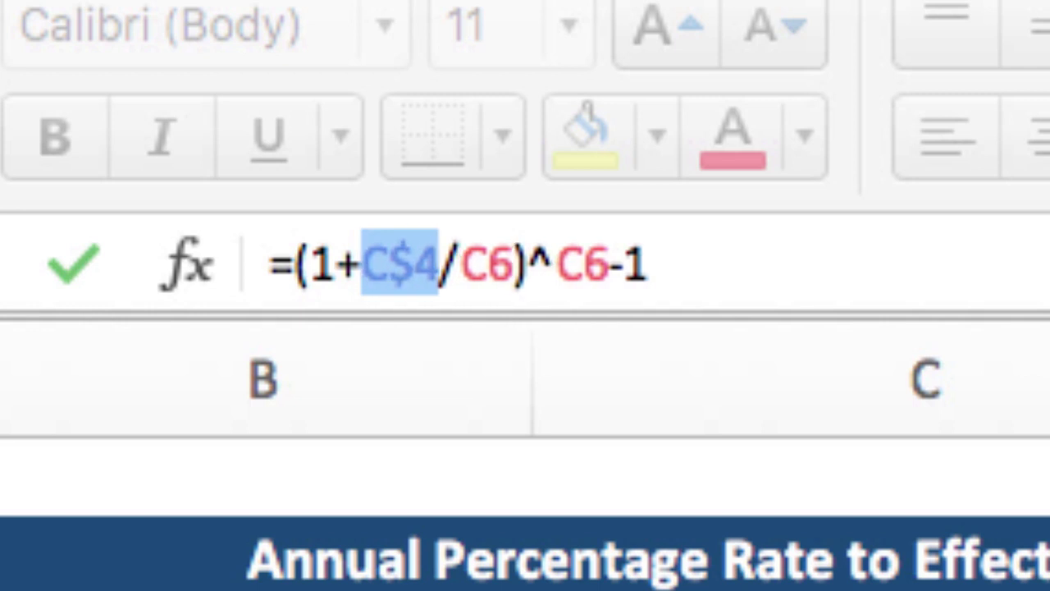